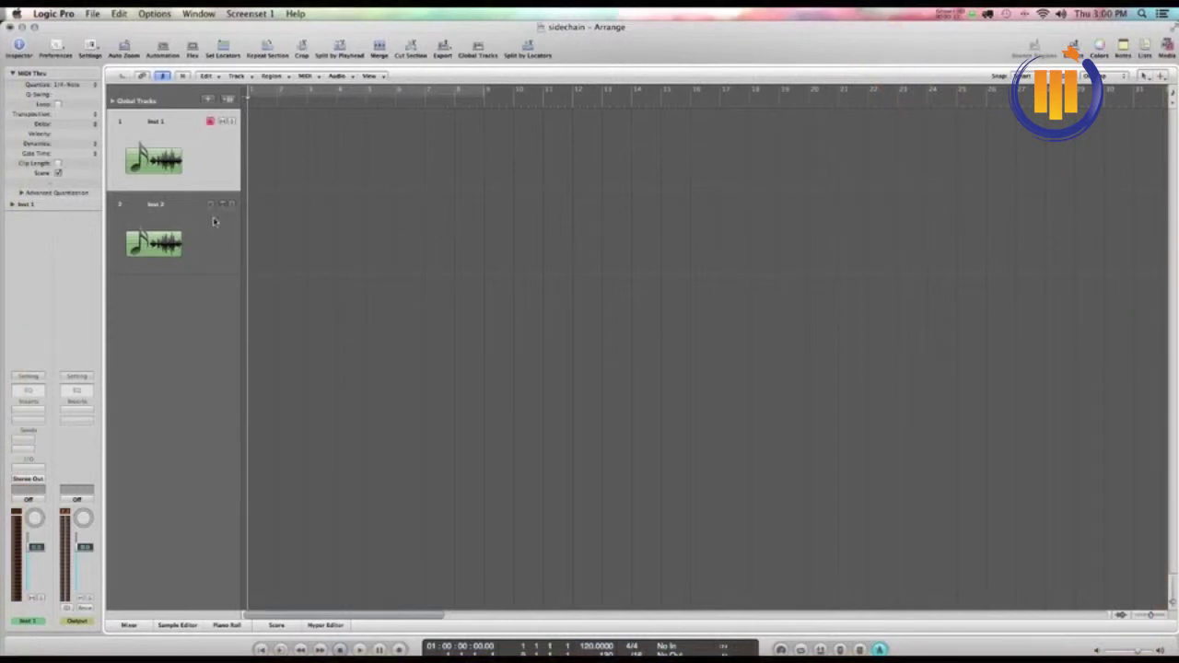
Load the Ultrabeat instrument onto the Inst 1 track
click(215, 183)
click(29, 464)
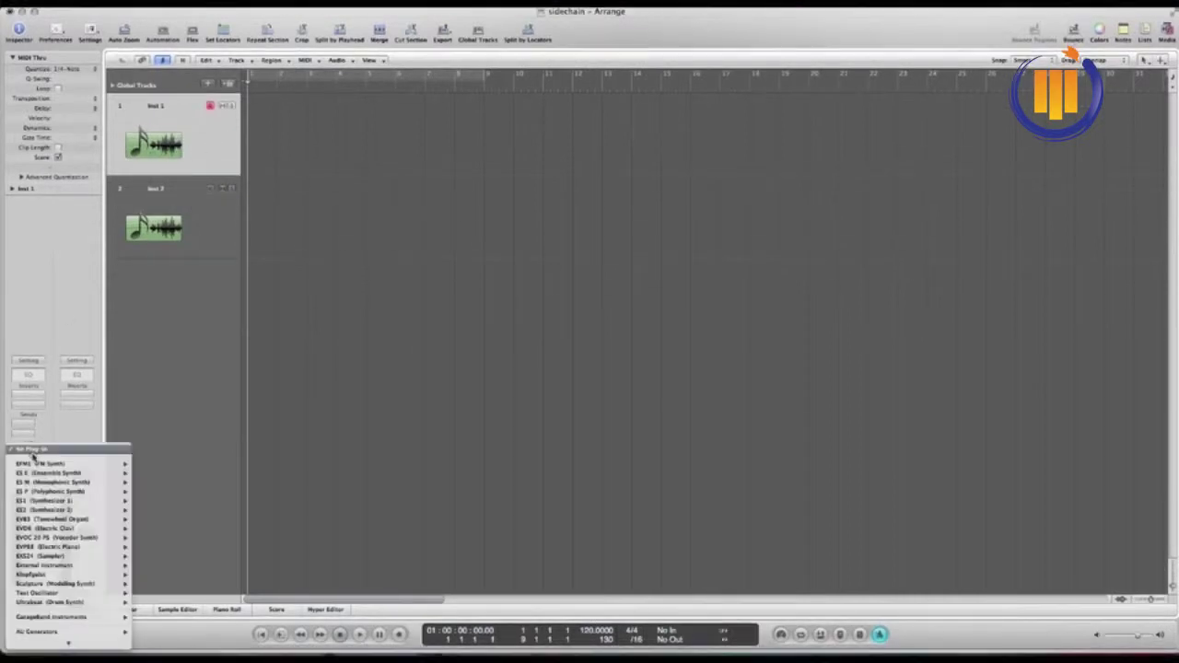
mouse_move(68, 587)
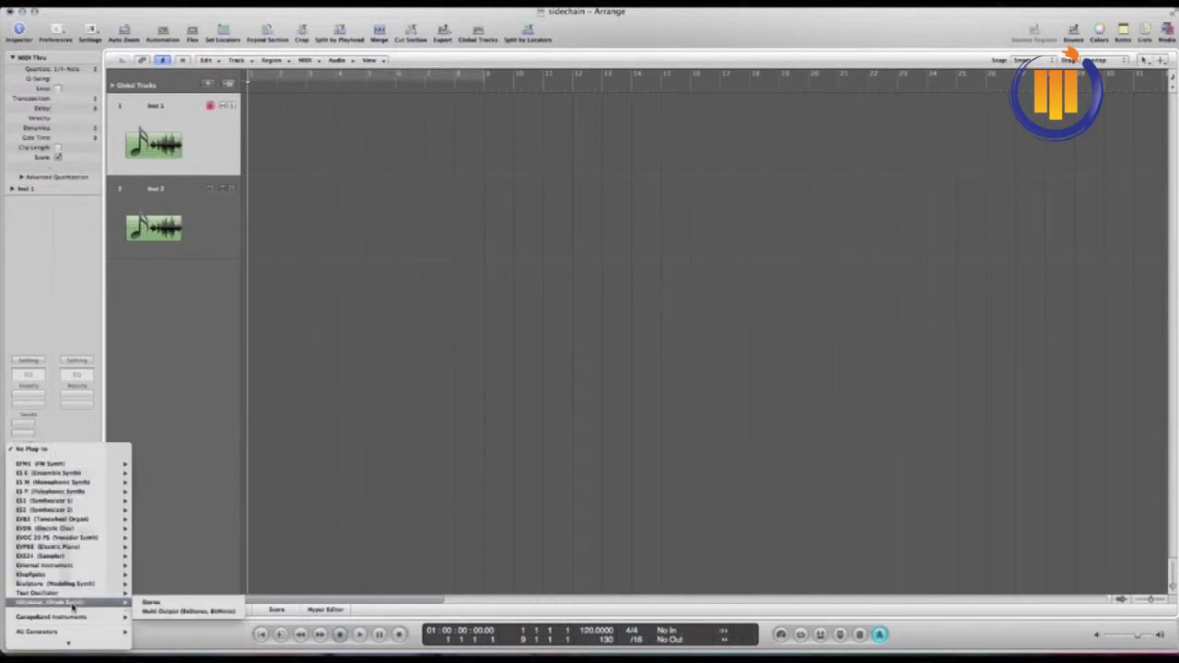
click(156, 603)
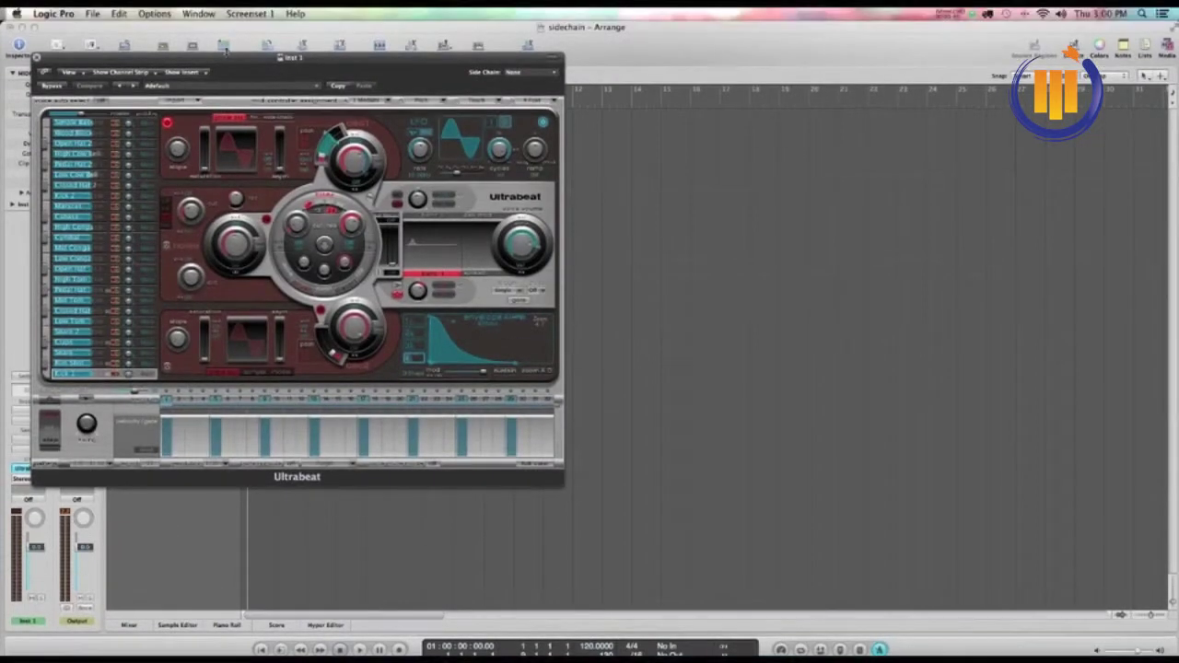
drag(228, 42, 302, 77)
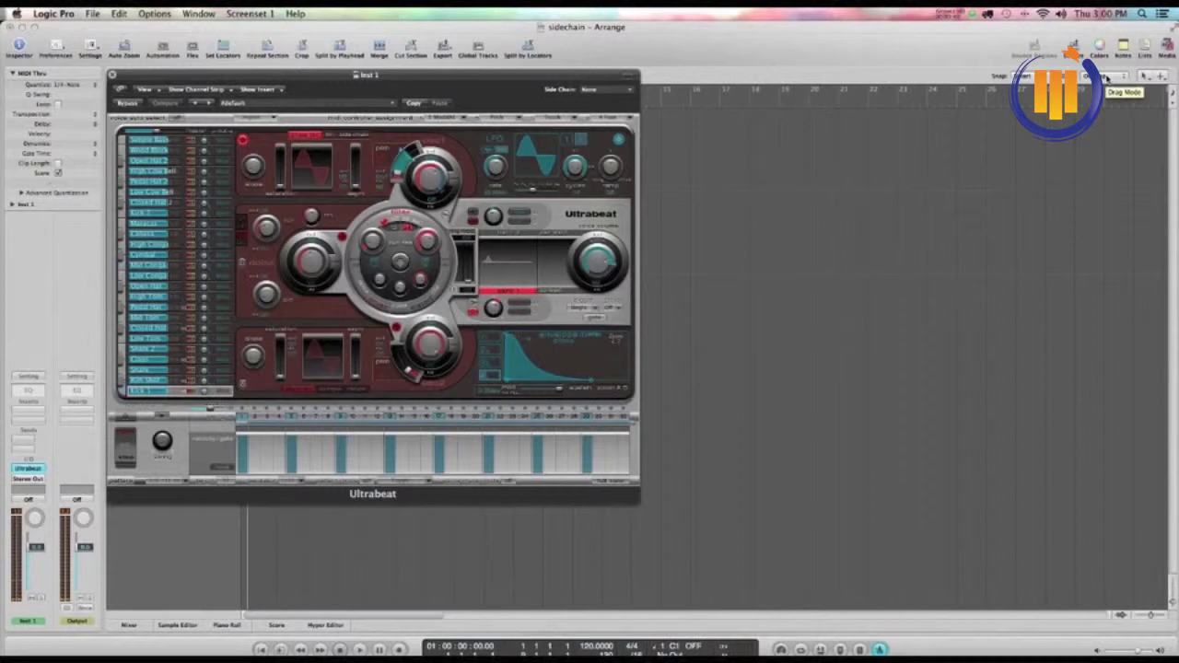
Load the Analog Techno Kit from Ultrabeat's library and close the plug-in window
click(1166, 48)
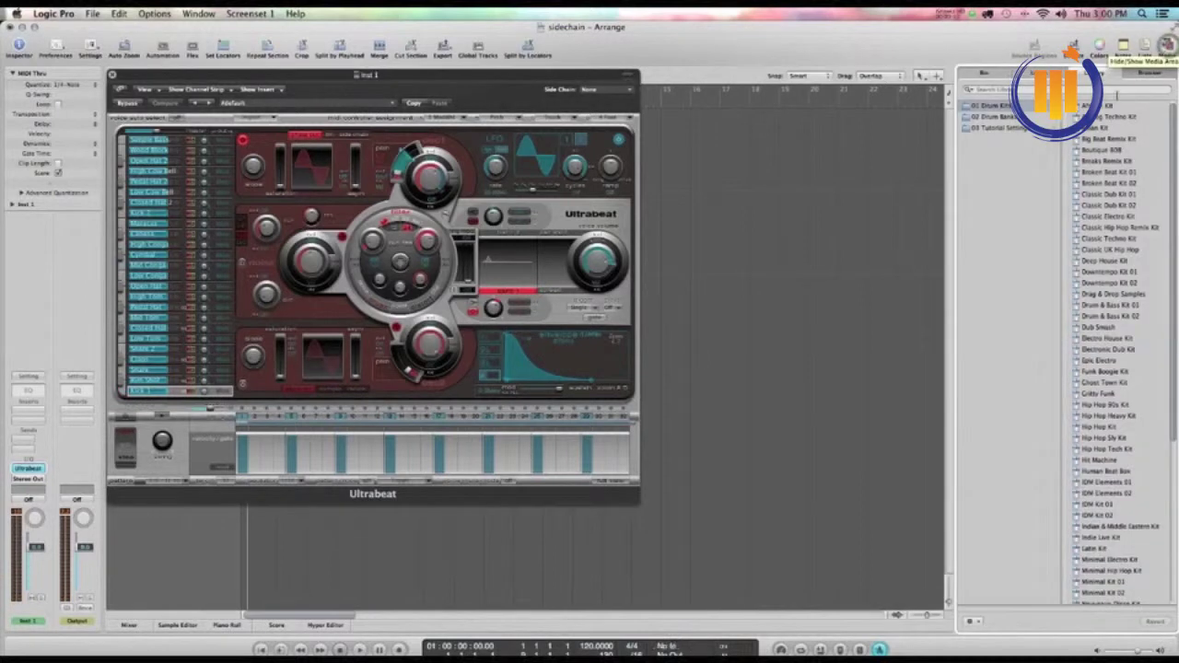
click(1111, 119)
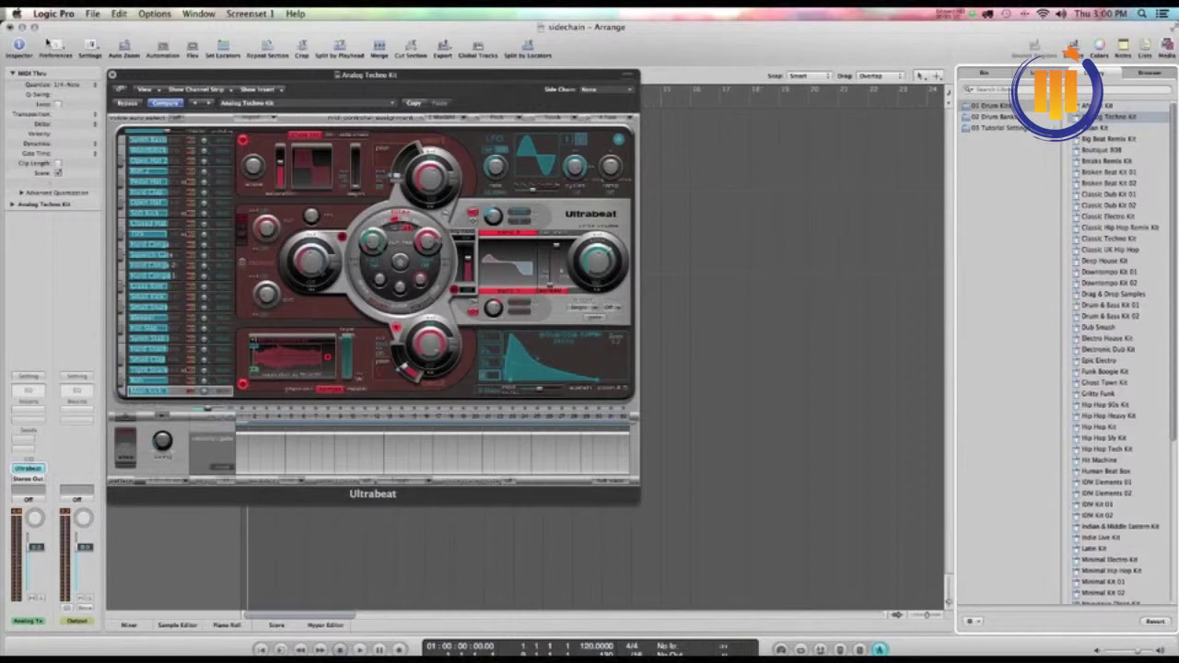
click(112, 74)
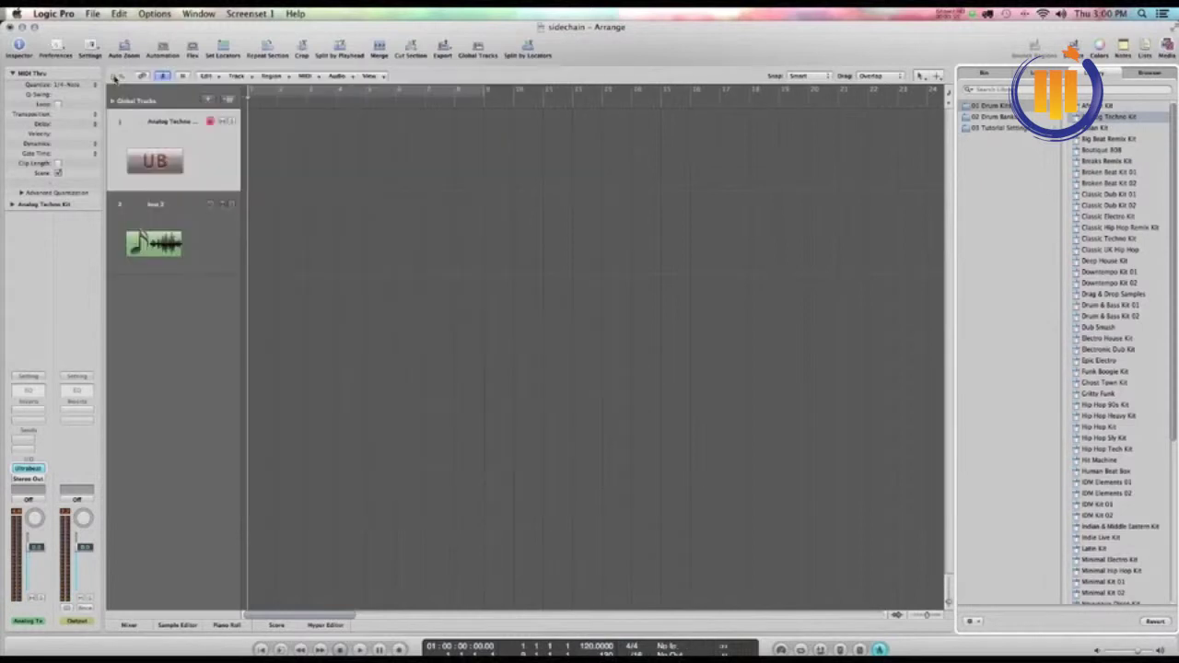
Record a drum pattern on the Analog Techno Kit track from the project start
click(256, 131)
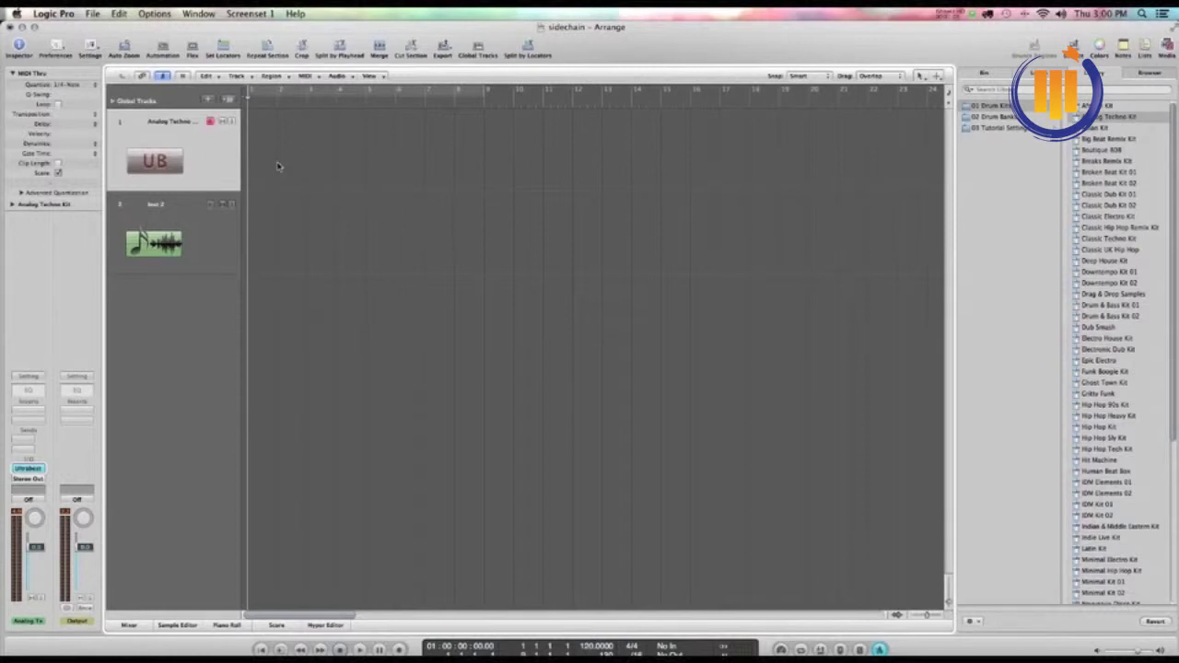
key(r)
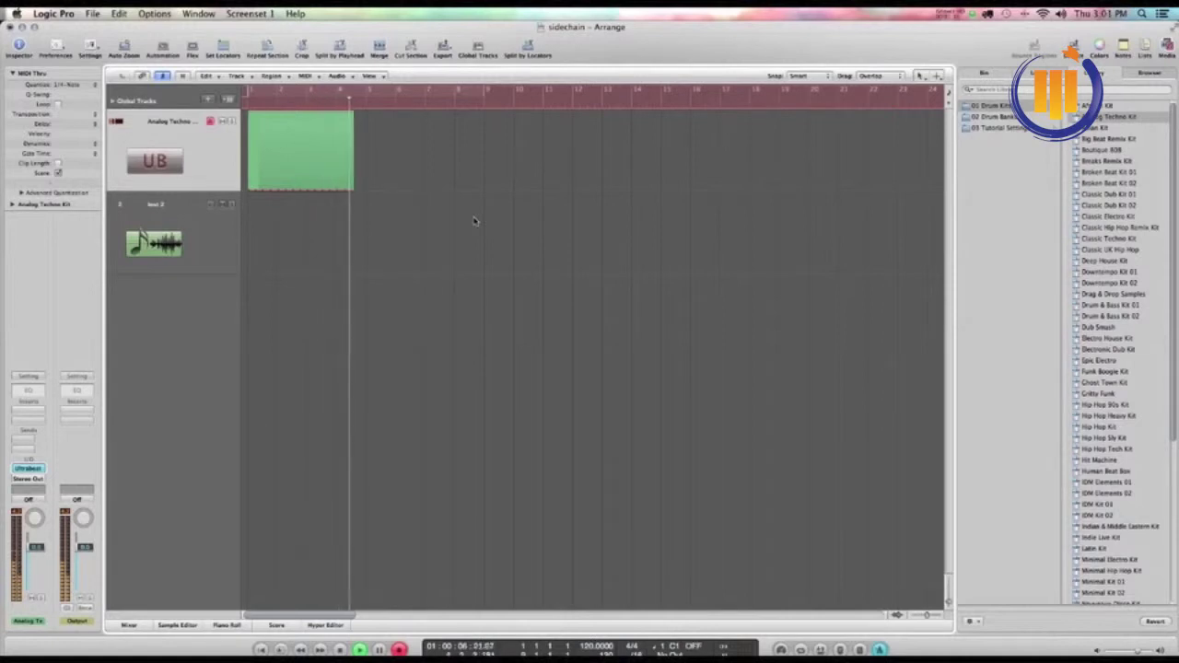
key(space)
key(Return)
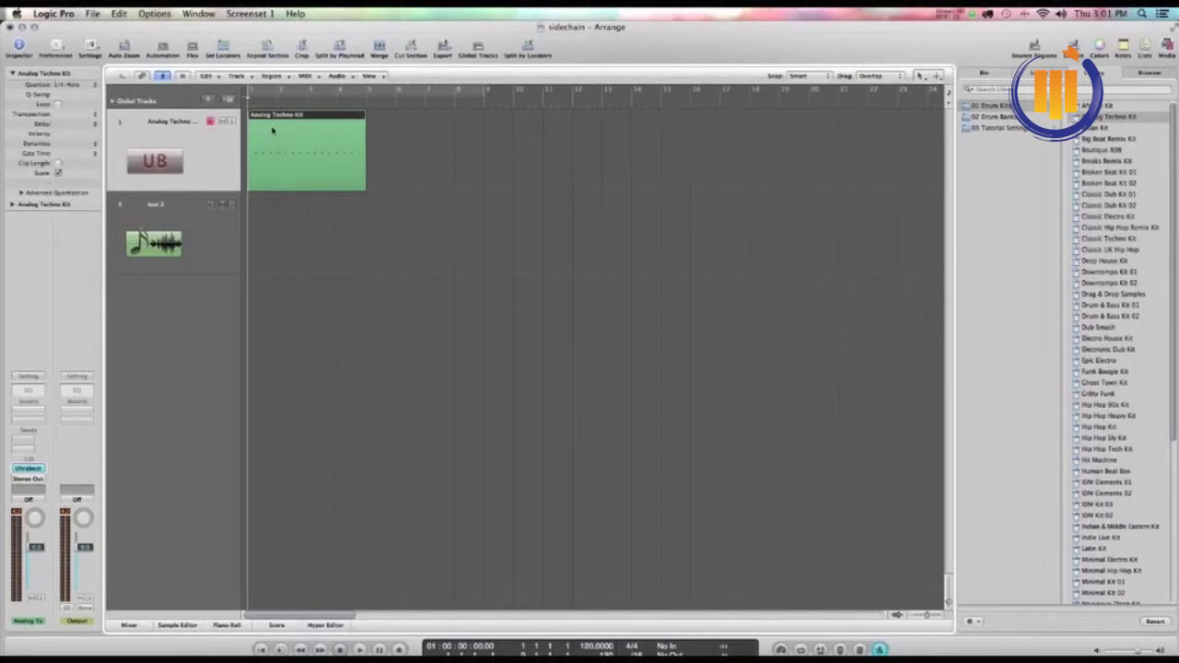
Option-drag a copy of the drum region right after the original and play the eight bars back
drag(273, 130, 387, 136)
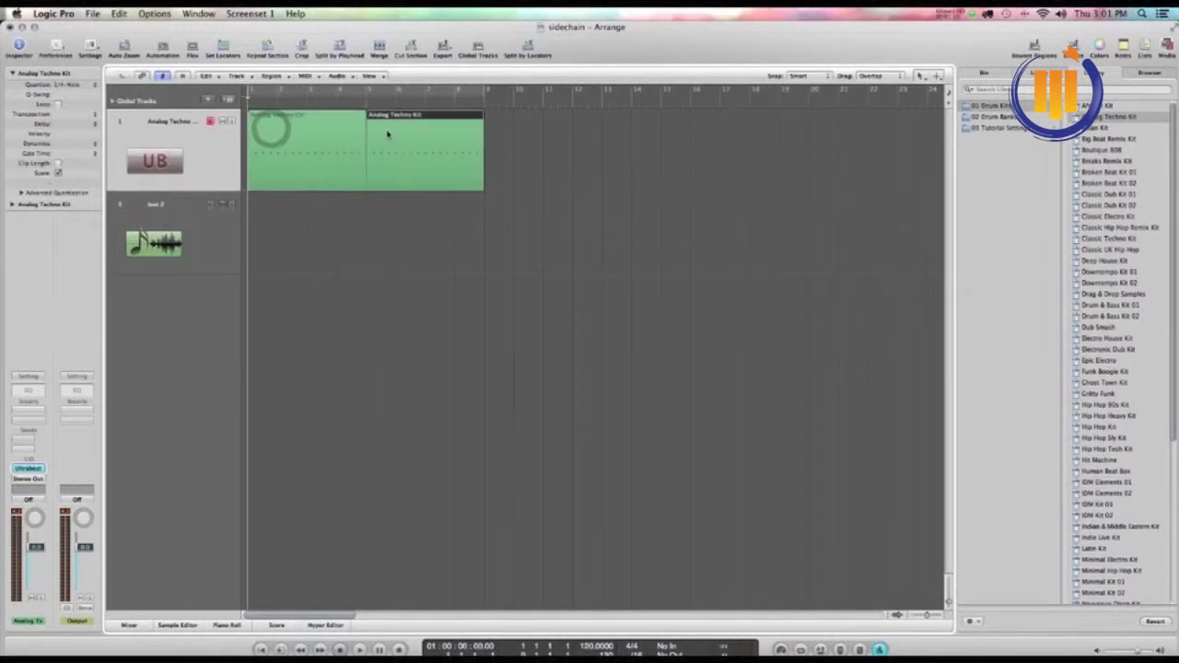
key(space)
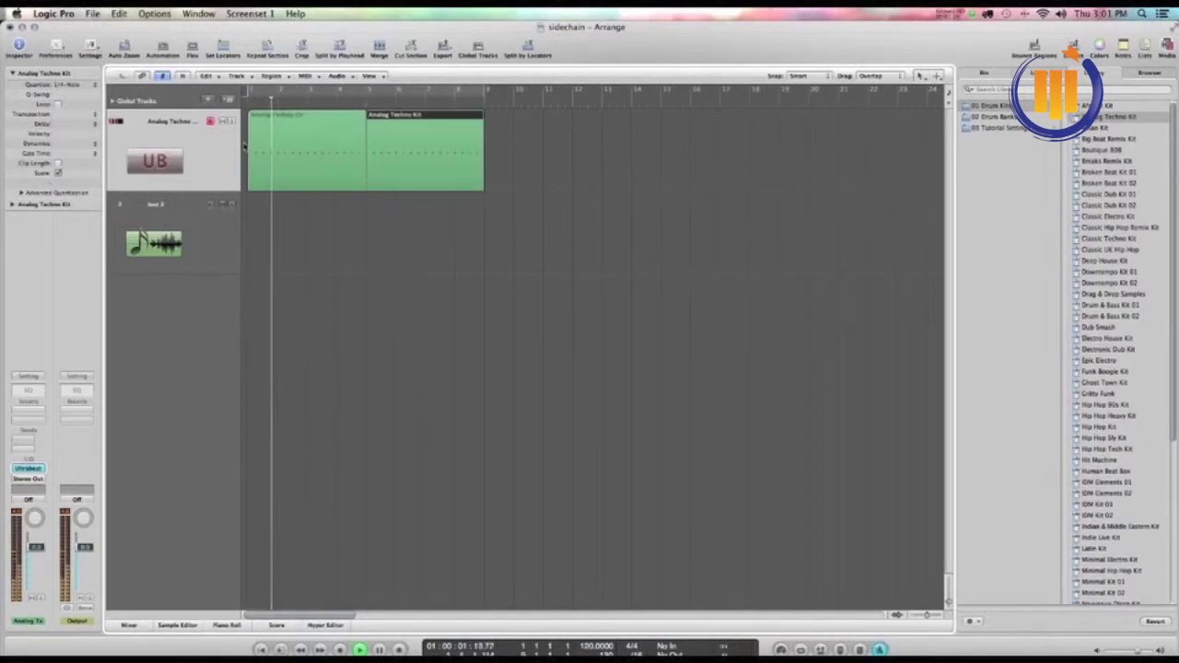
key(space)
key(Return)
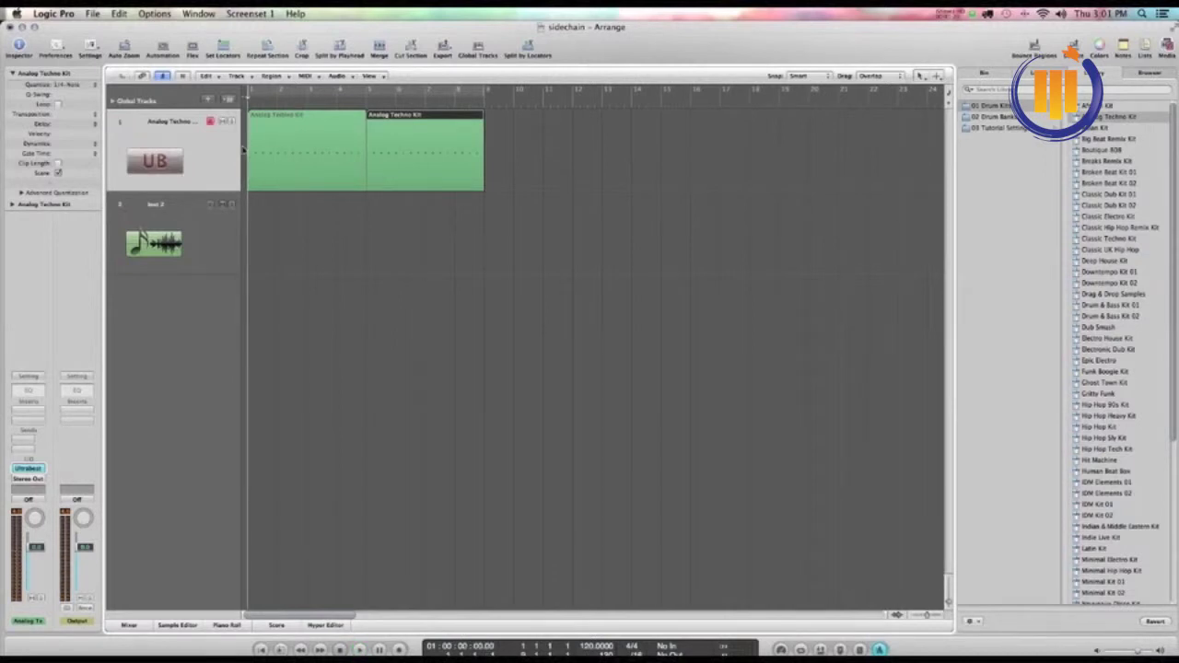
Load the stereo ES P synth on Inst 2 and enlarge its window
click(188, 241)
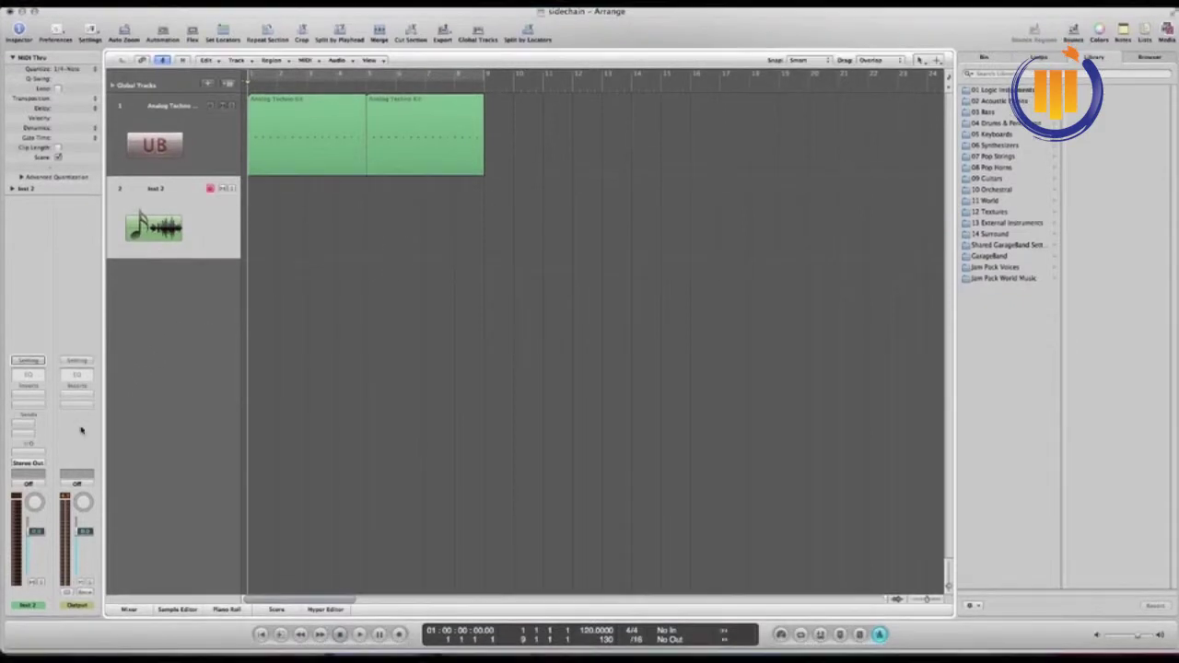
click(36, 455)
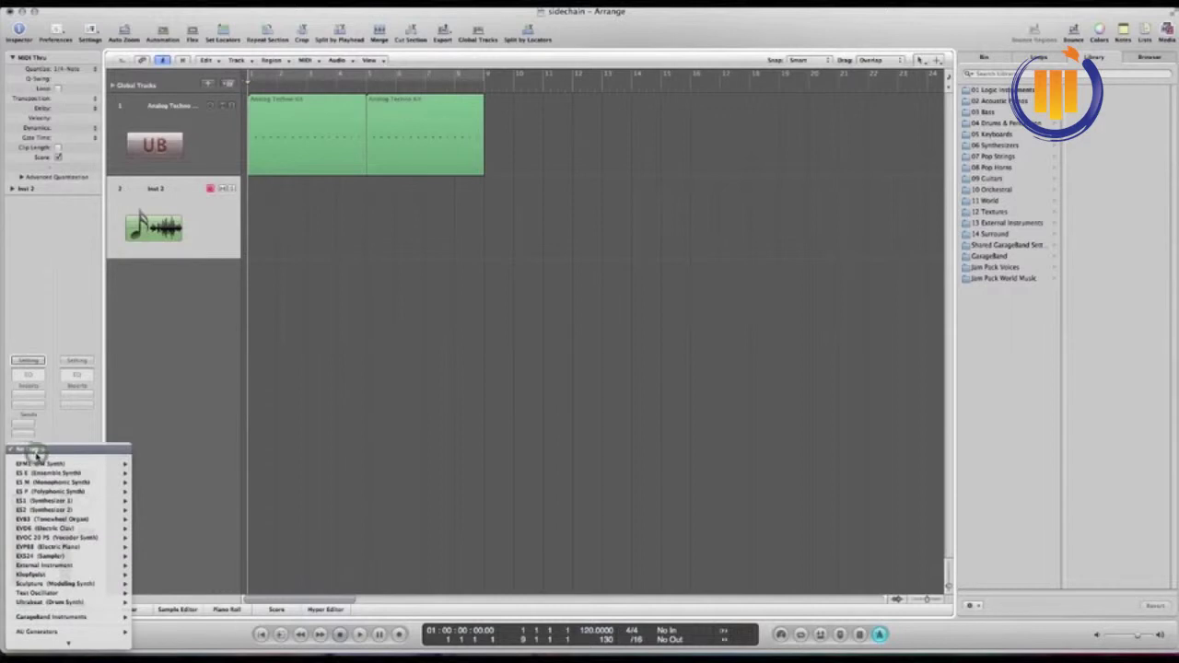
mouse_move(59, 496)
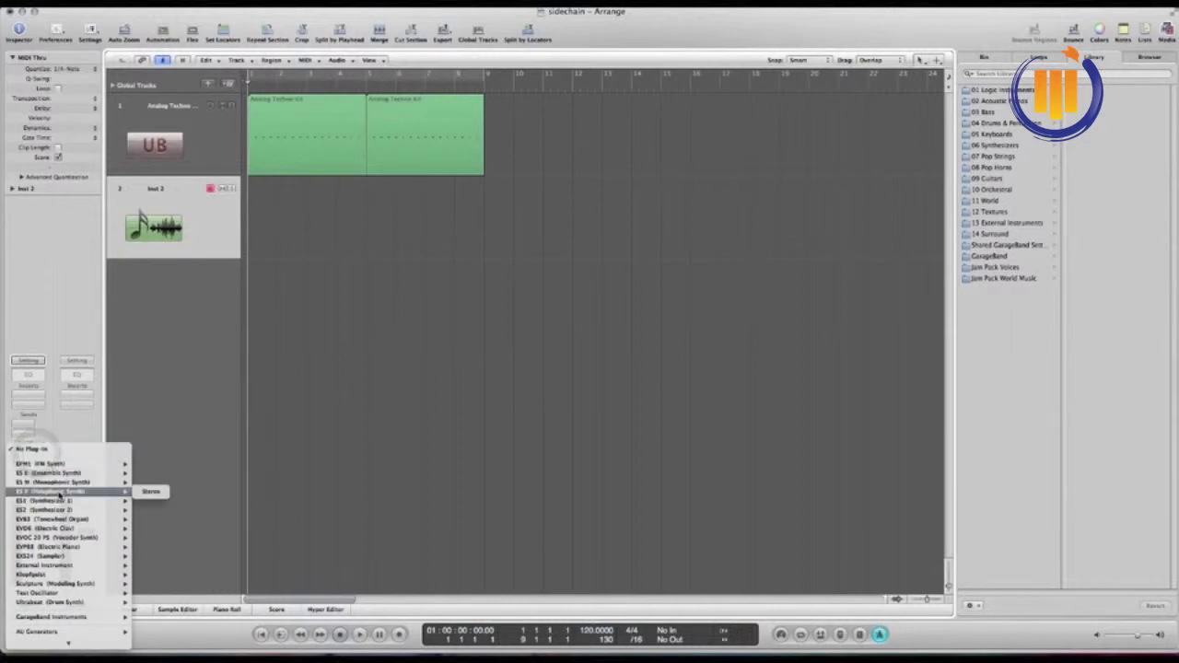
click(151, 492)
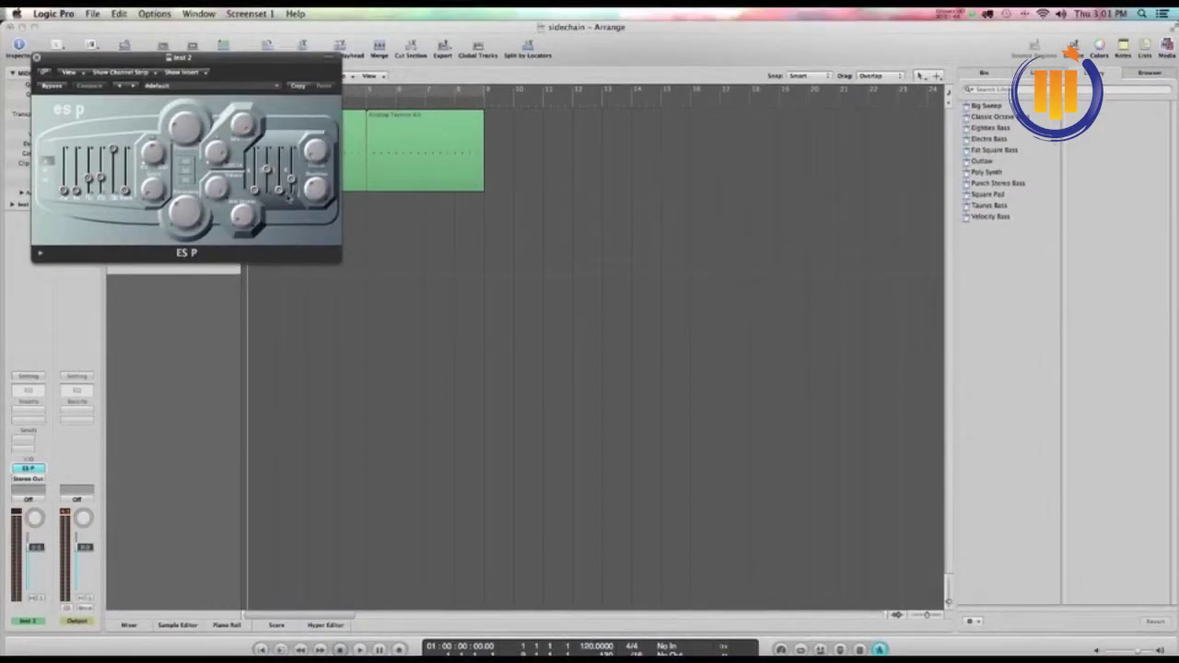
drag(337, 257, 735, 453)
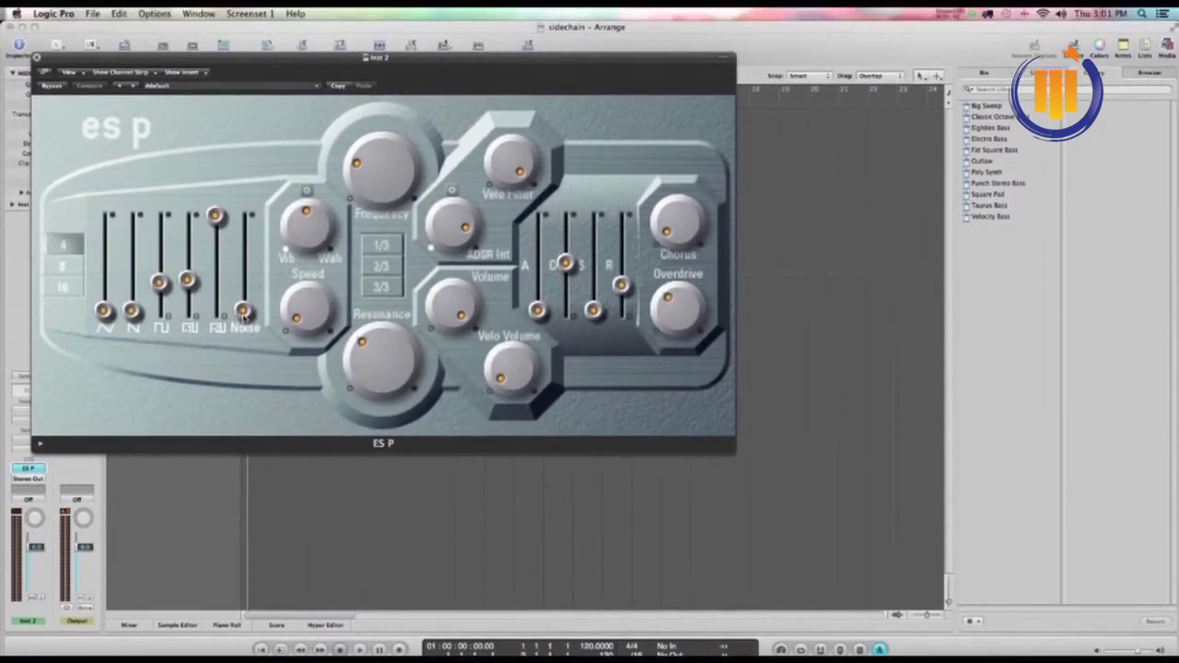
Mute the ES P waveforms, raise Noise, sustain and release, and turn the filter Frequency up
drag(215, 214, 159, 311)
drag(243, 311, 243, 238)
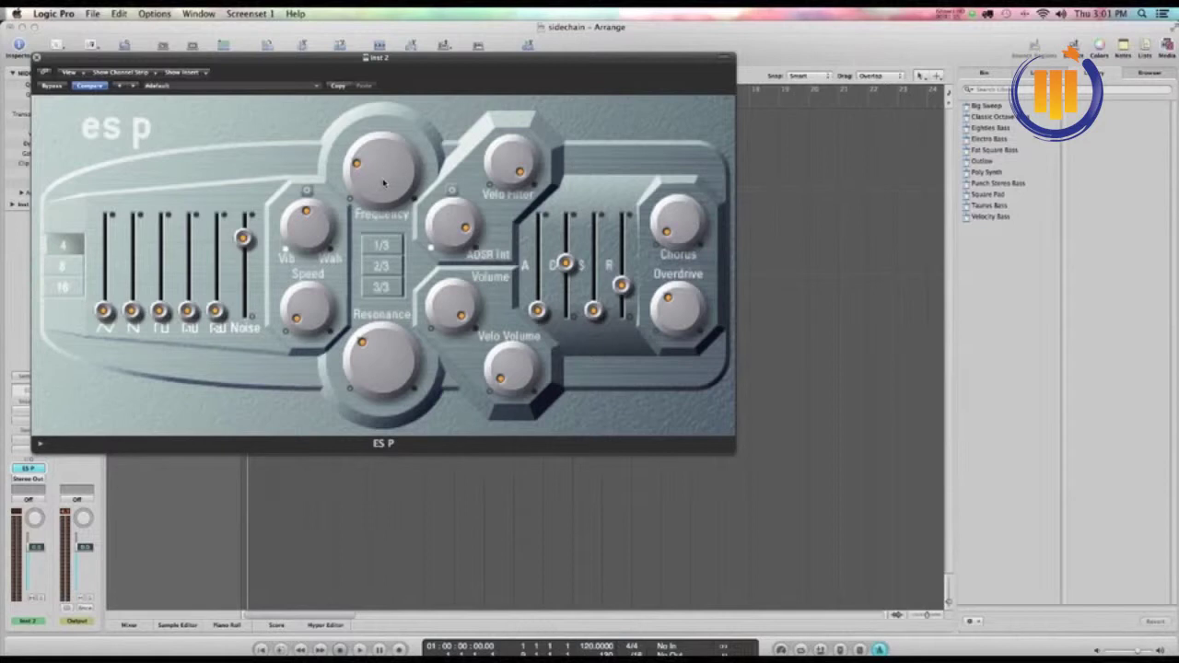
mouse_move(384, 183)
mouse_down()
mouse_move(390, 149)
mouse_move(394, 181)
mouse_up()
drag(594, 310, 594, 247)
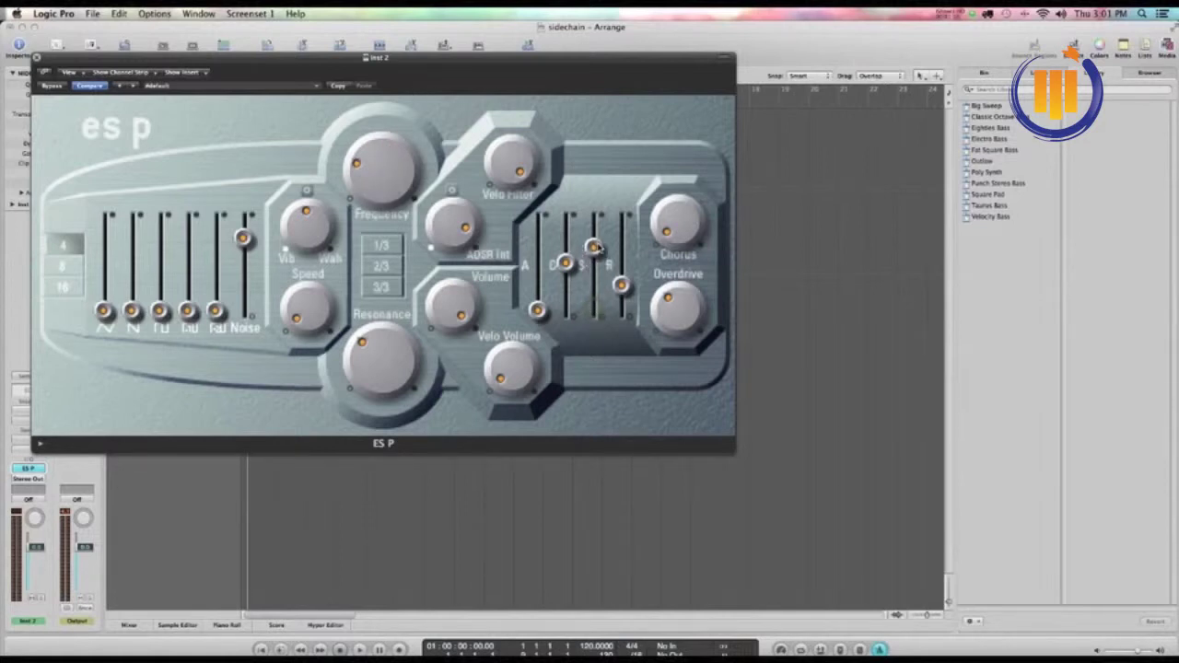
drag(621, 285, 622, 249)
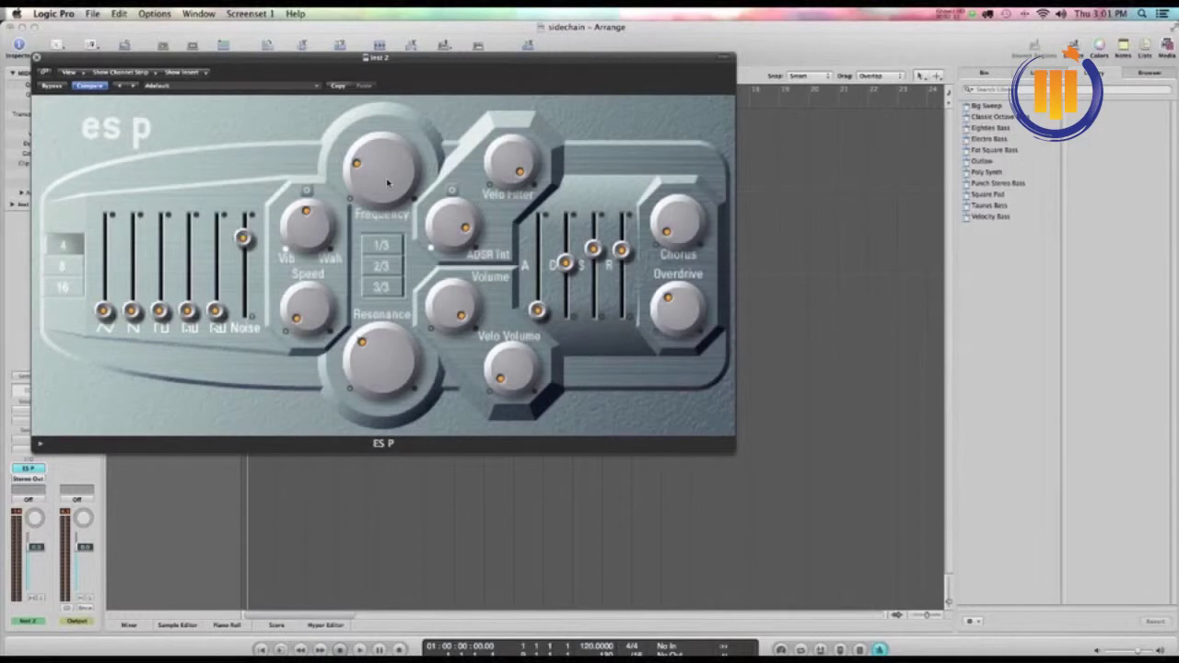
drag(388, 181, 386, 74)
click(37, 57)
Create an empty MIDI region on Inst 2 extending to bar 9
click(208, 225)
right_click(261, 232)
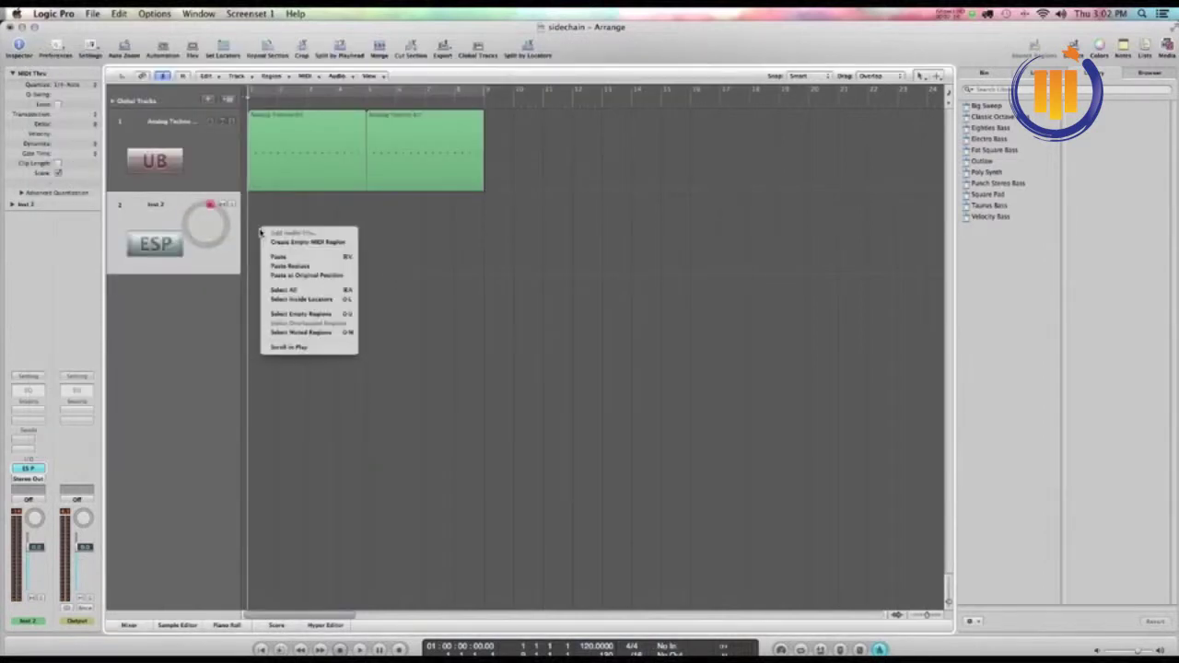
click(289, 243)
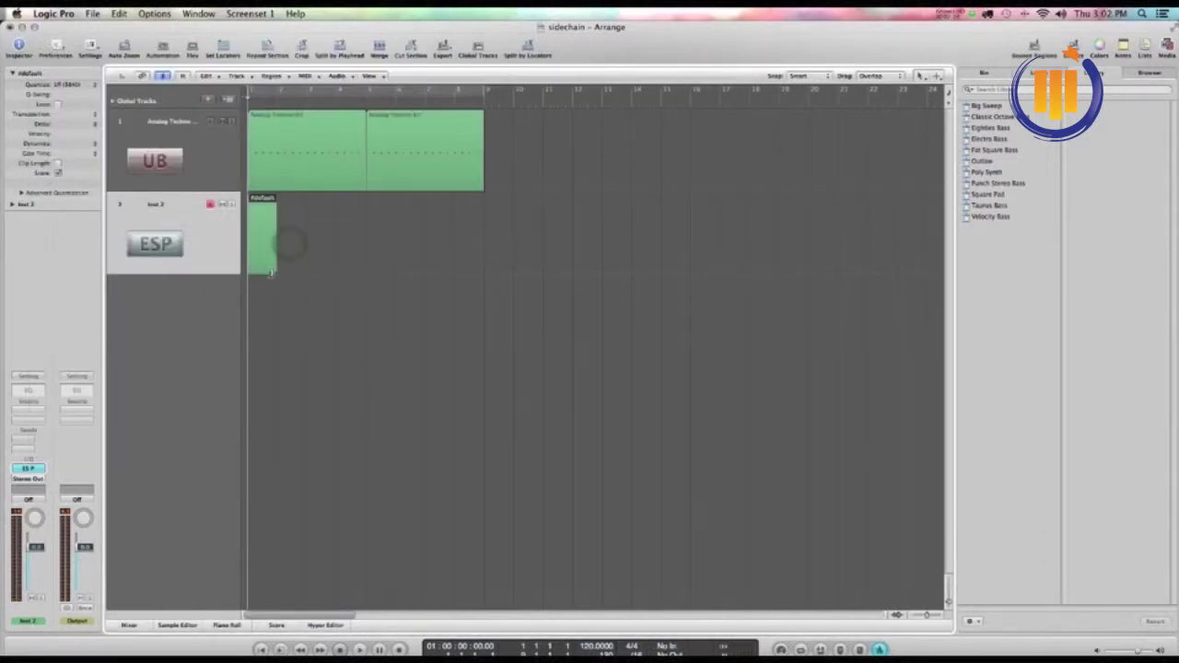
drag(271, 273, 484, 285)
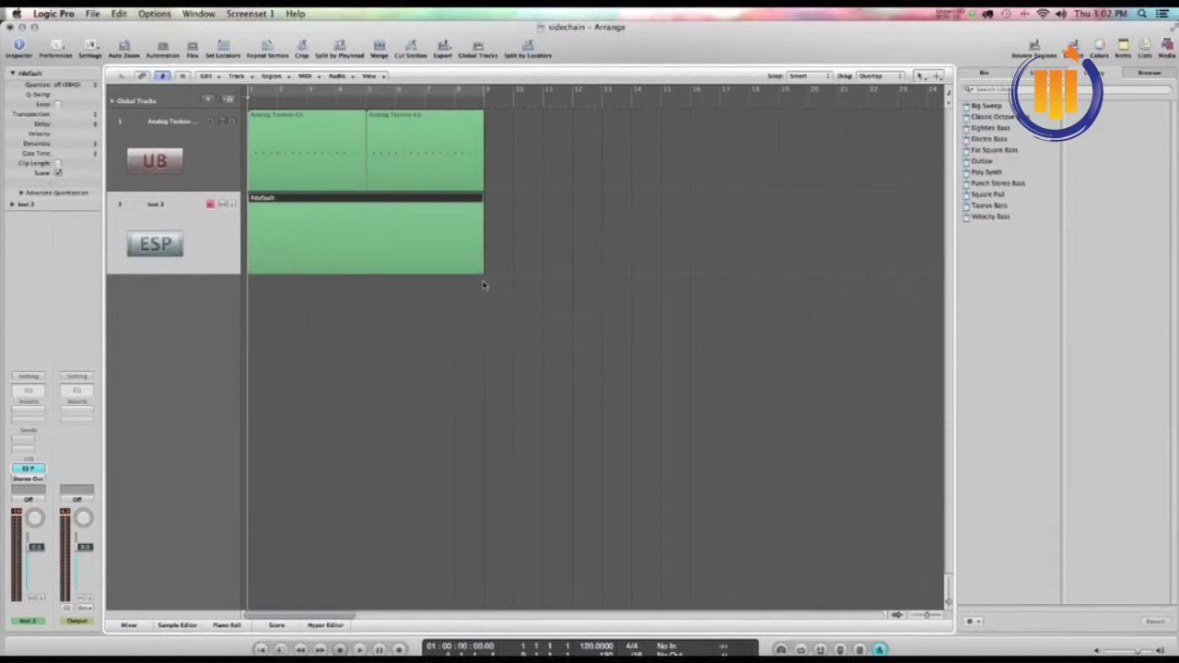
In the Piano Roll, add a C1 note and stretch it across the whole region
double_click(273, 247)
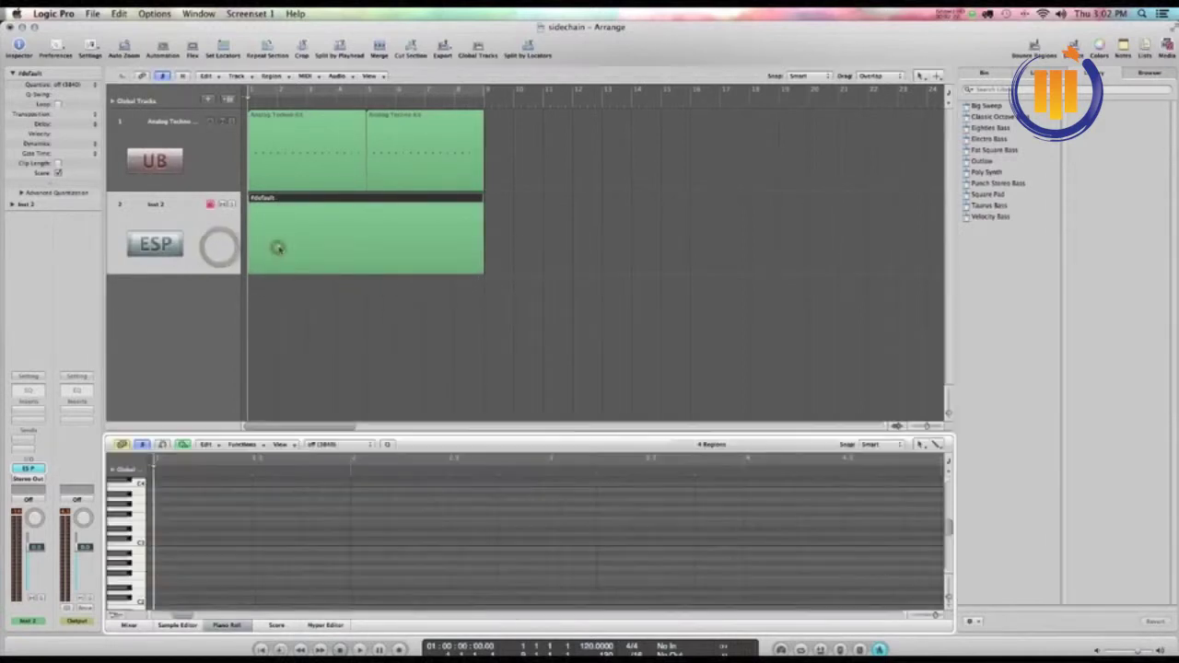
scroll(144, 543, down, 2)
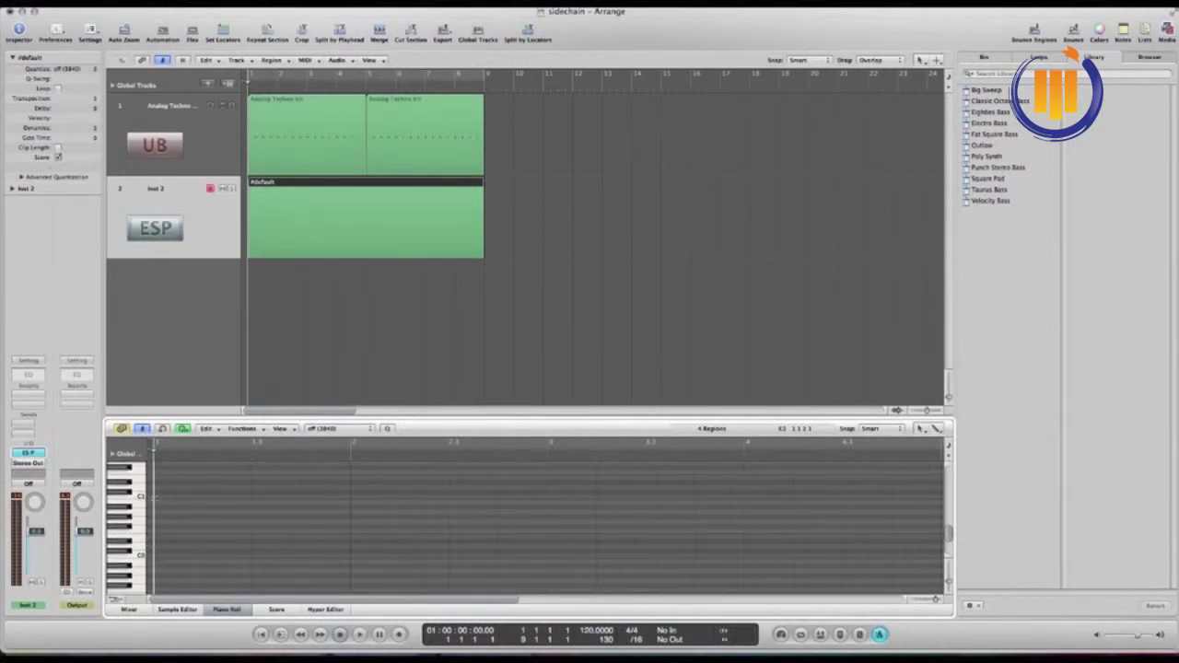
click(141, 499)
key(space)
click(157, 498)
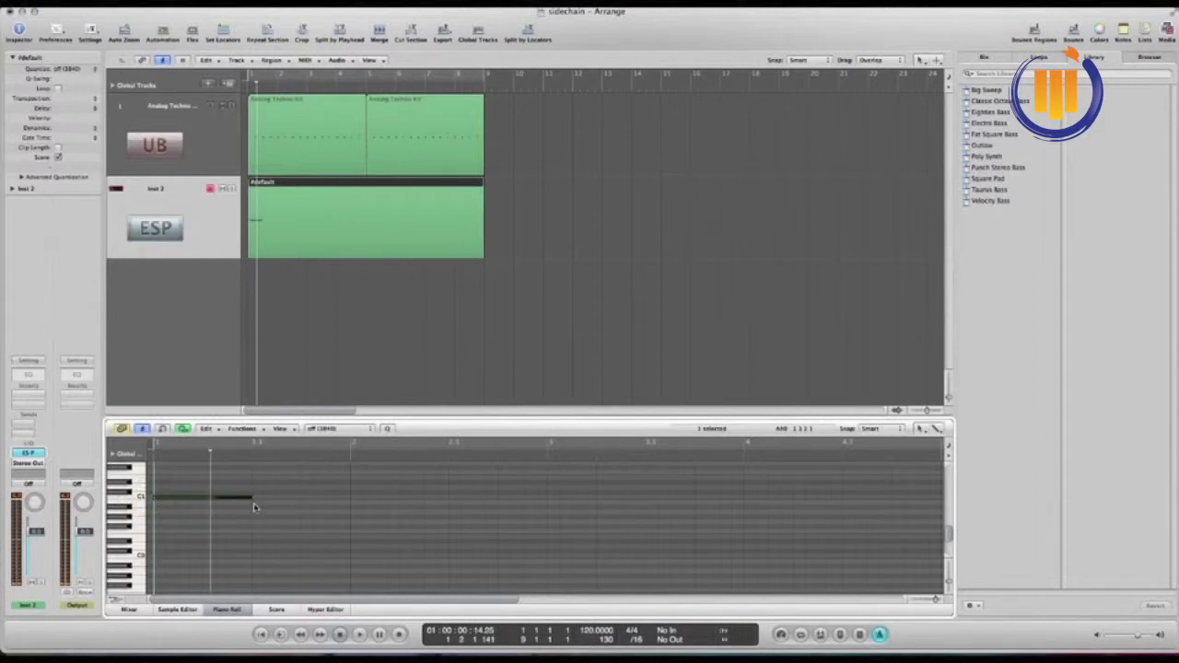
drag(249, 498, 900, 500)
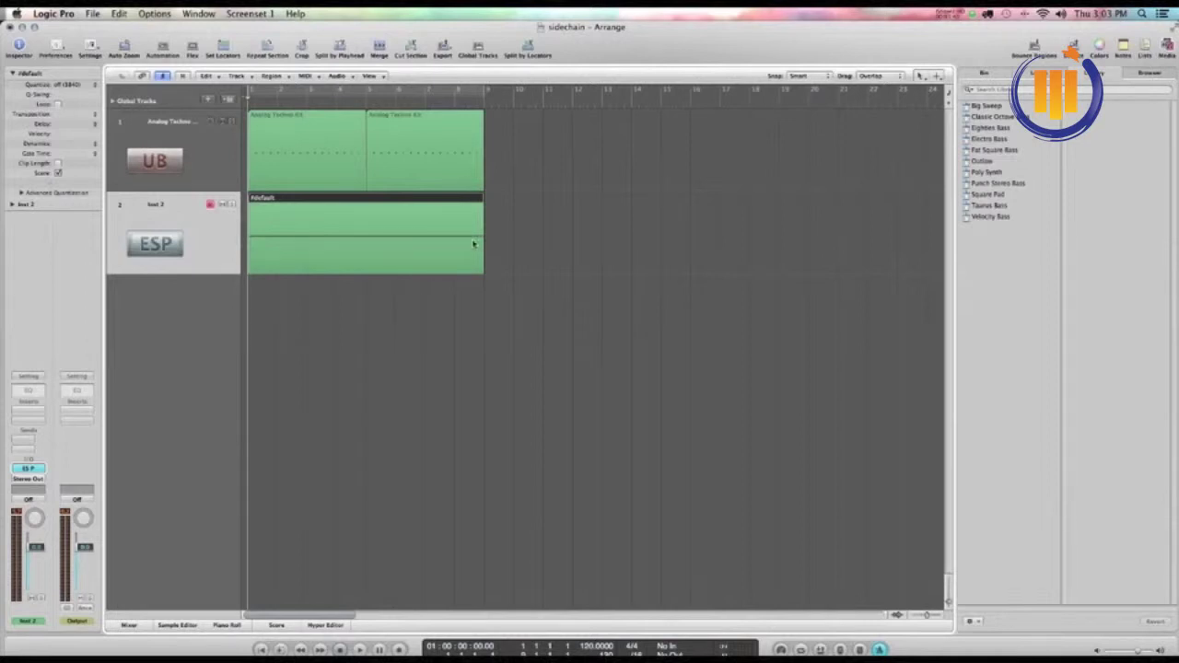
click(347, 109)
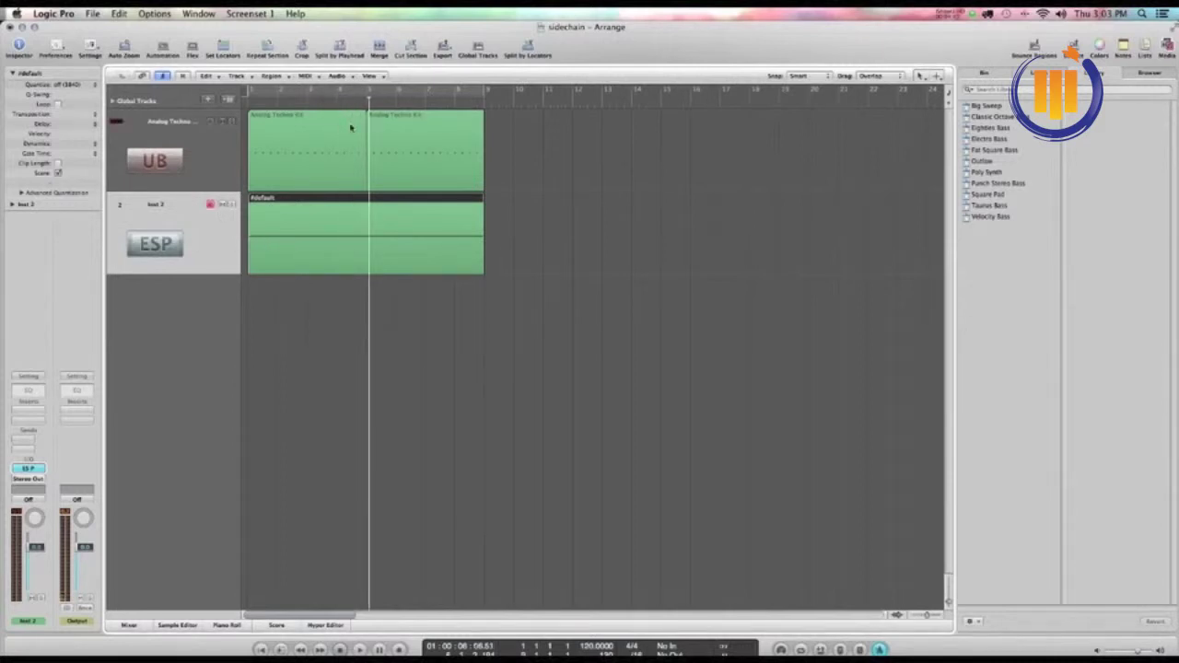
click(92, 50)
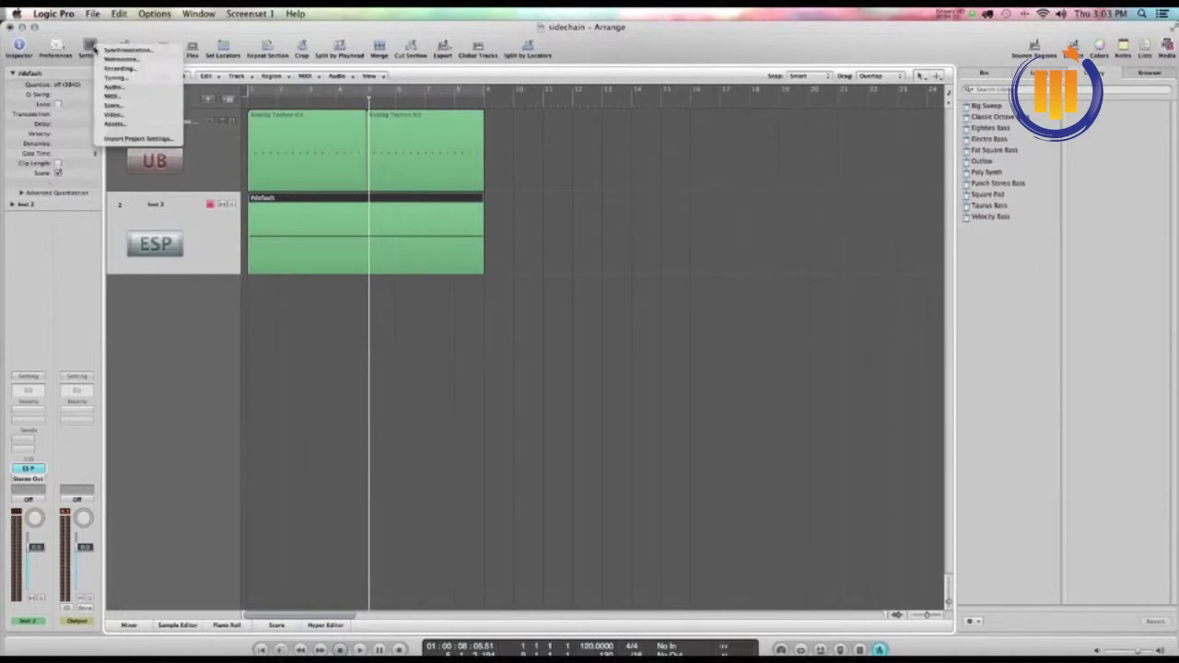
click(138, 98)
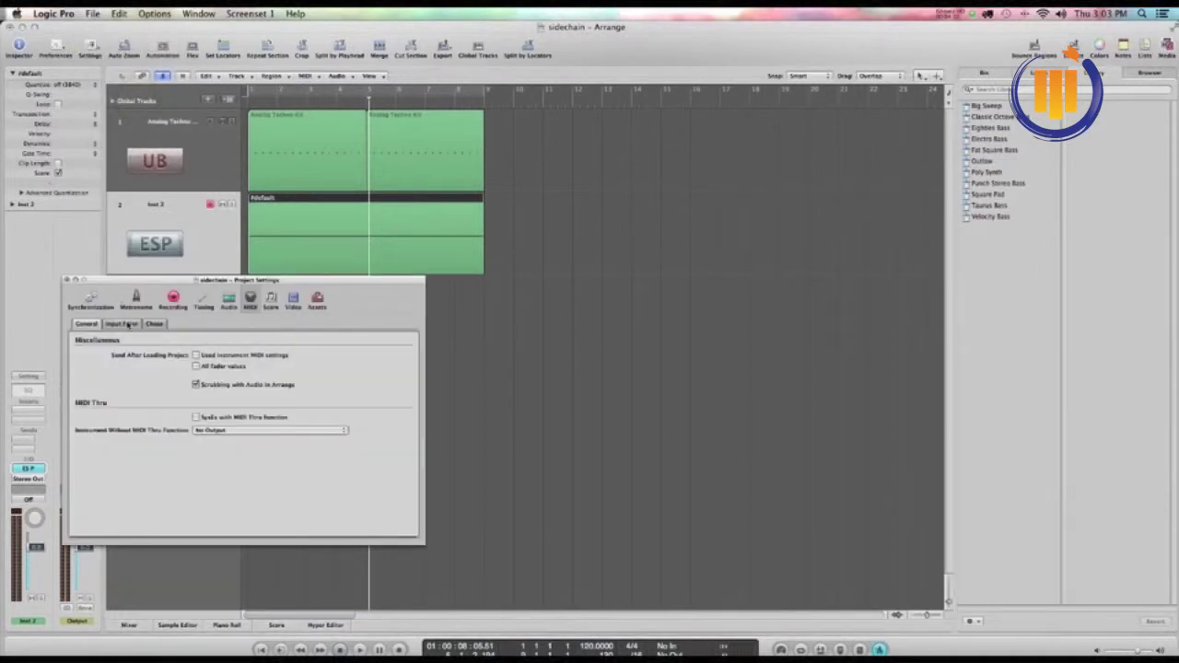
click(155, 325)
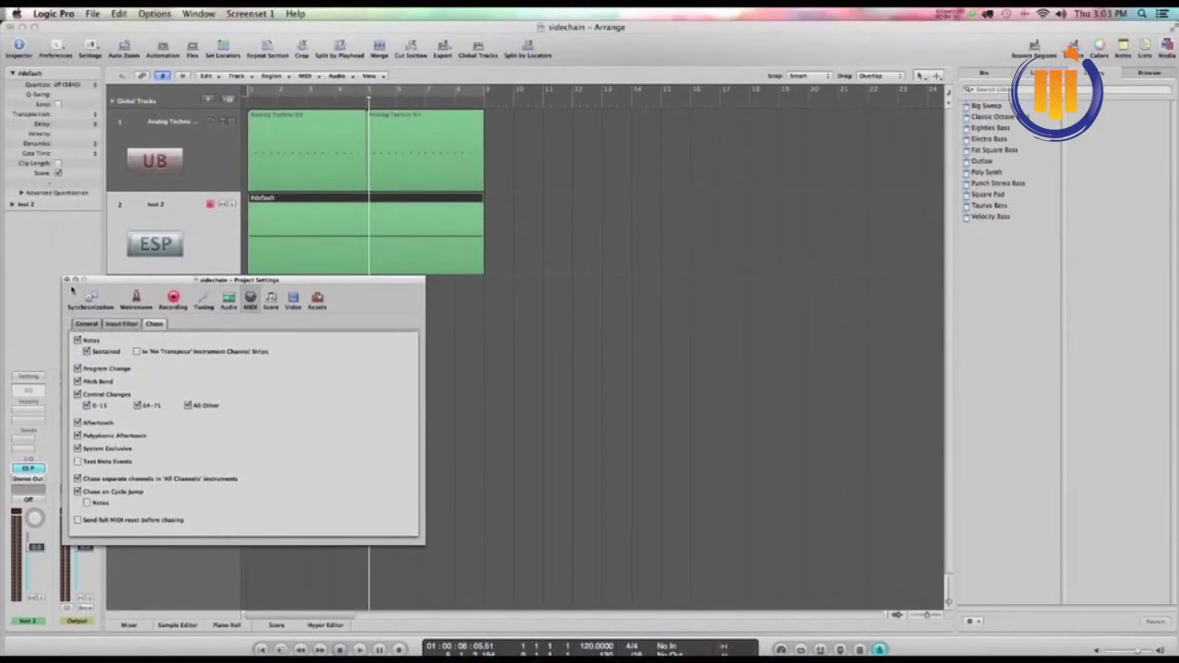
click(67, 280)
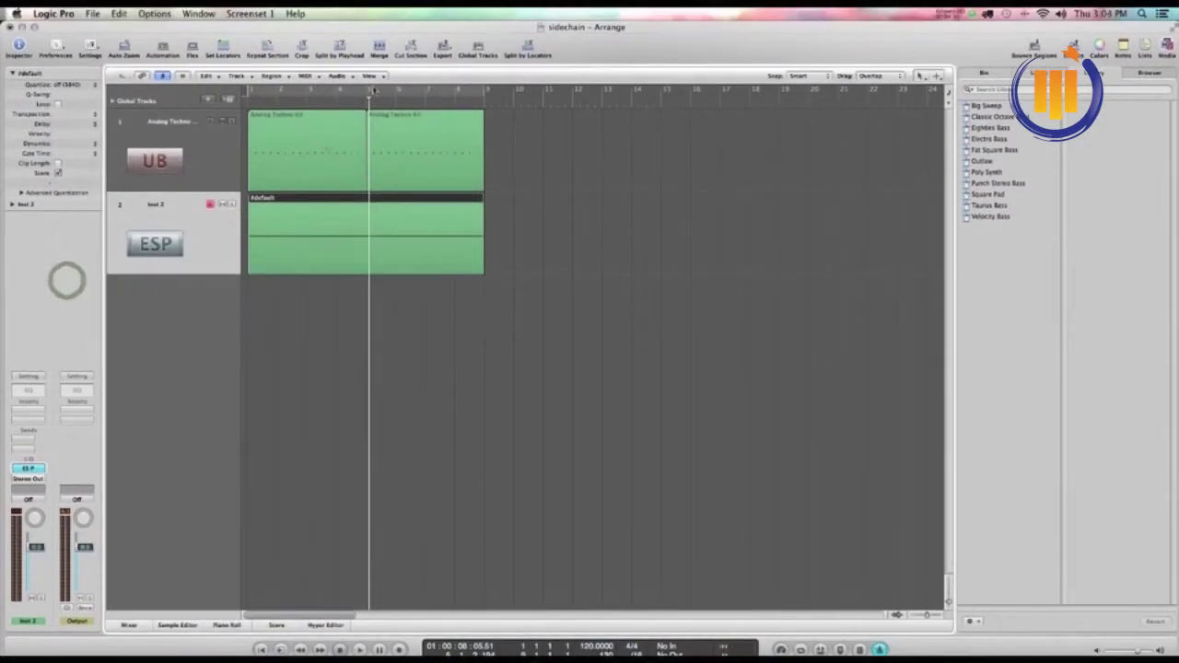
drag(369, 100, 283, 99)
key(ctrl+Right)
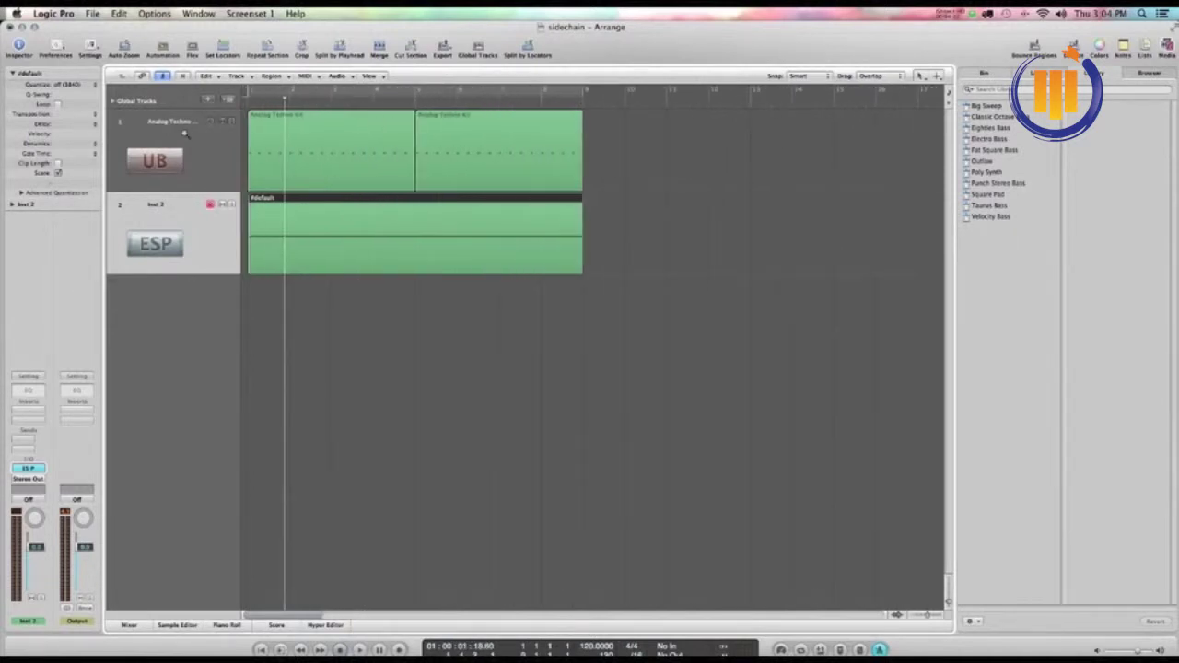
key(ctrl+Left)
key(space)
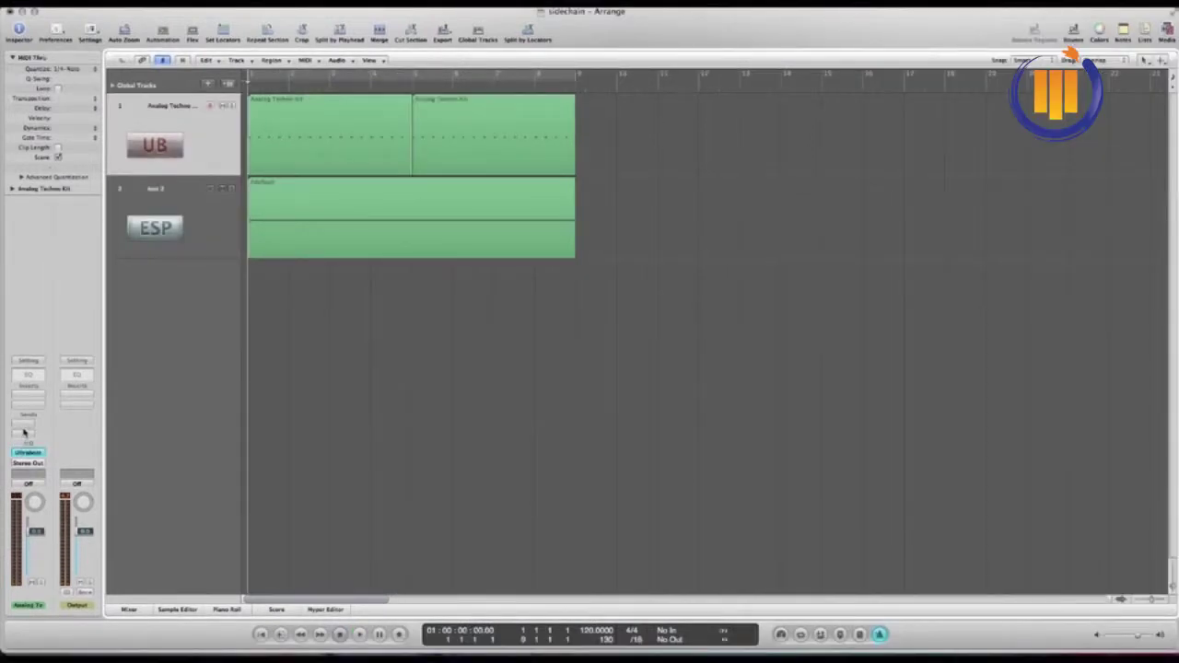
Add a Bus 10 send to the Analog Techno Kit channel strip, creating the Aux 1 channel
click(25, 428)
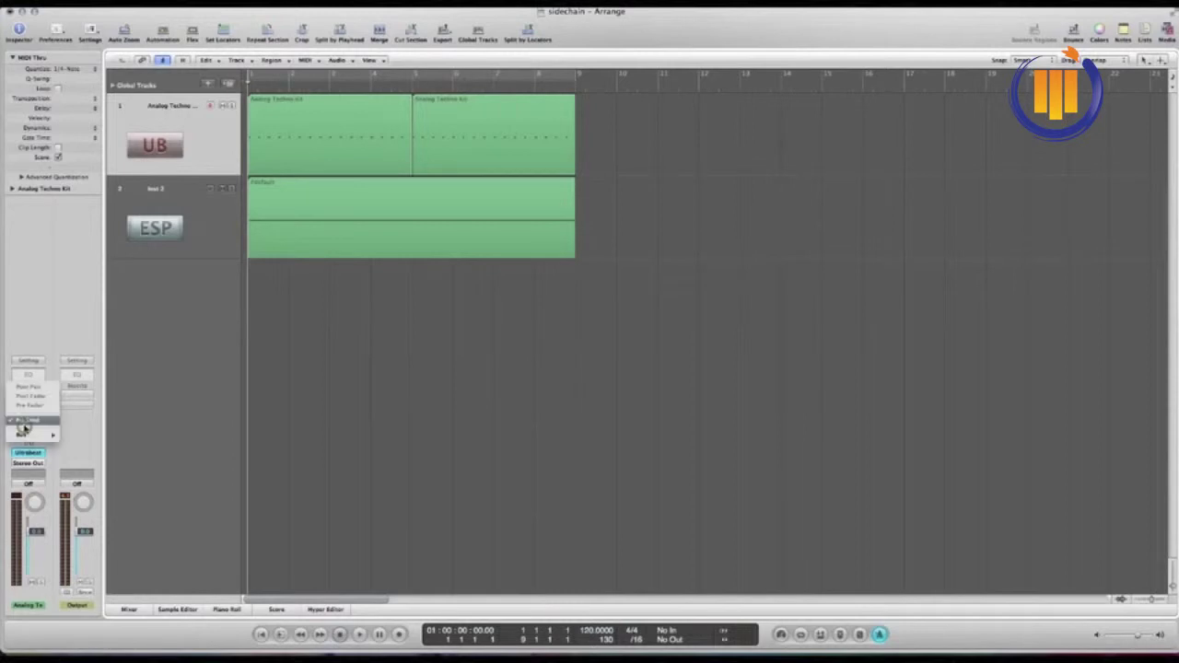
mouse_move(37, 434)
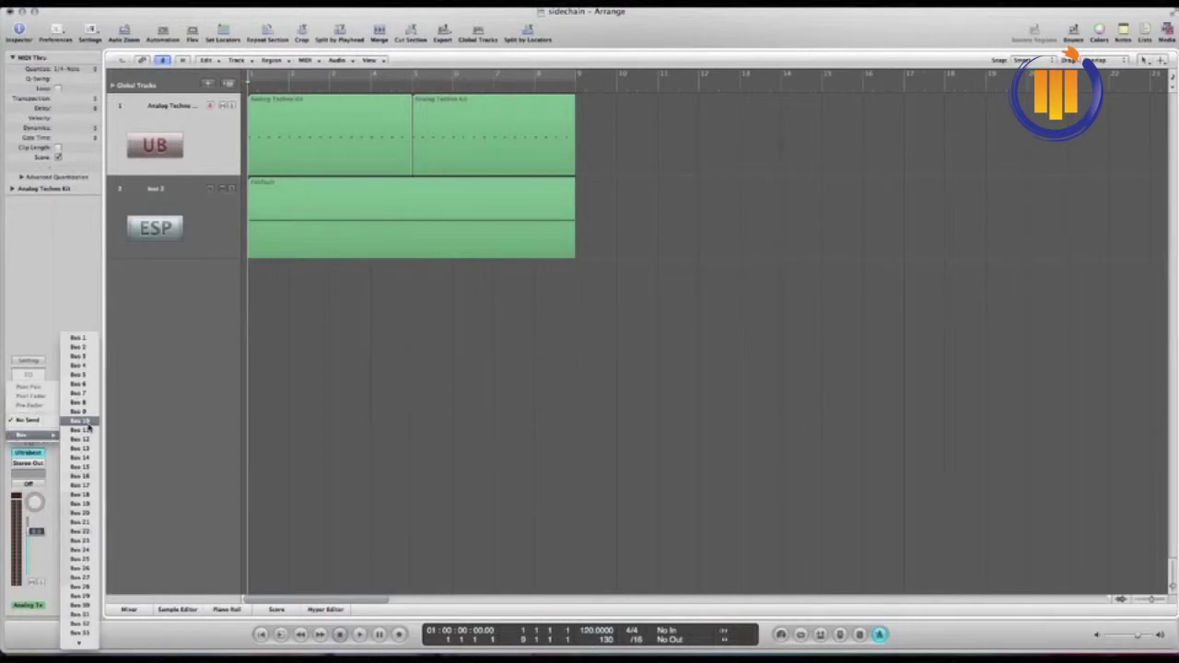
click(86, 439)
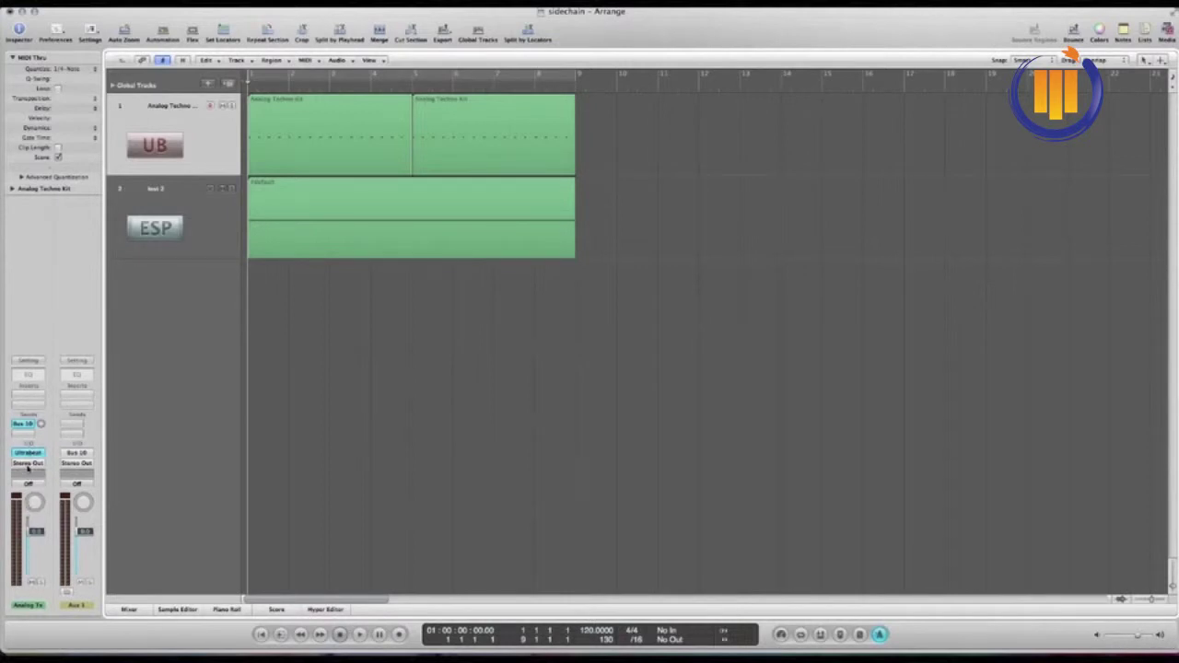
click(28, 464)
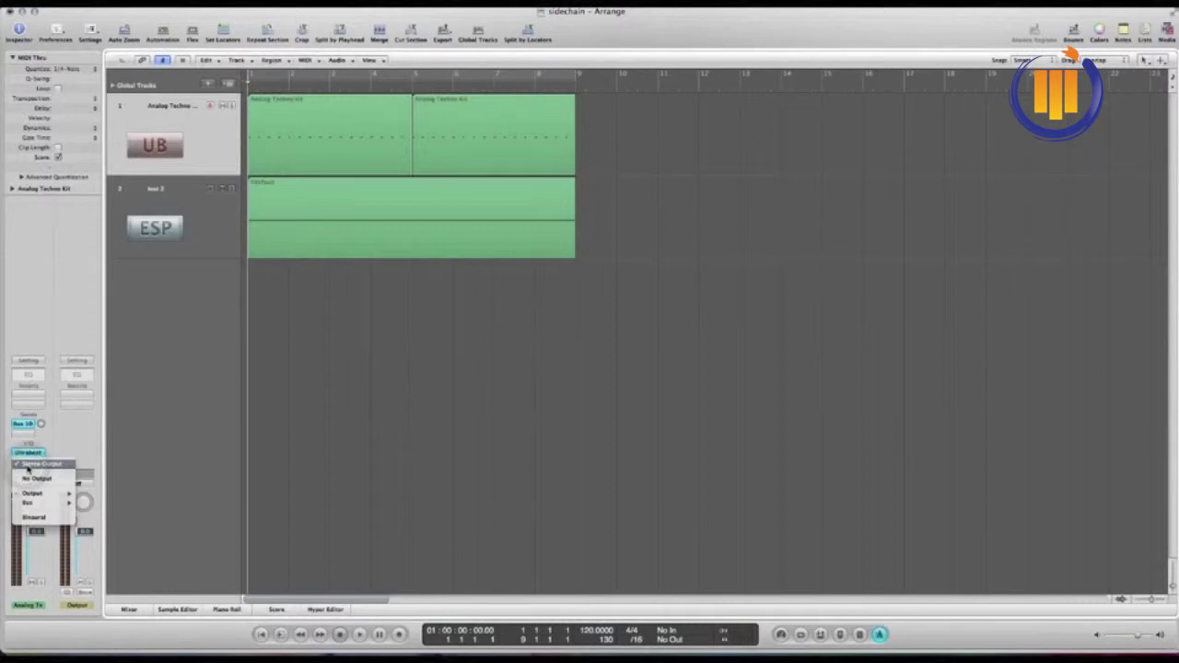
Set the Analog Techno Kit channel's output to No Output
click(28, 466)
click(36, 311)
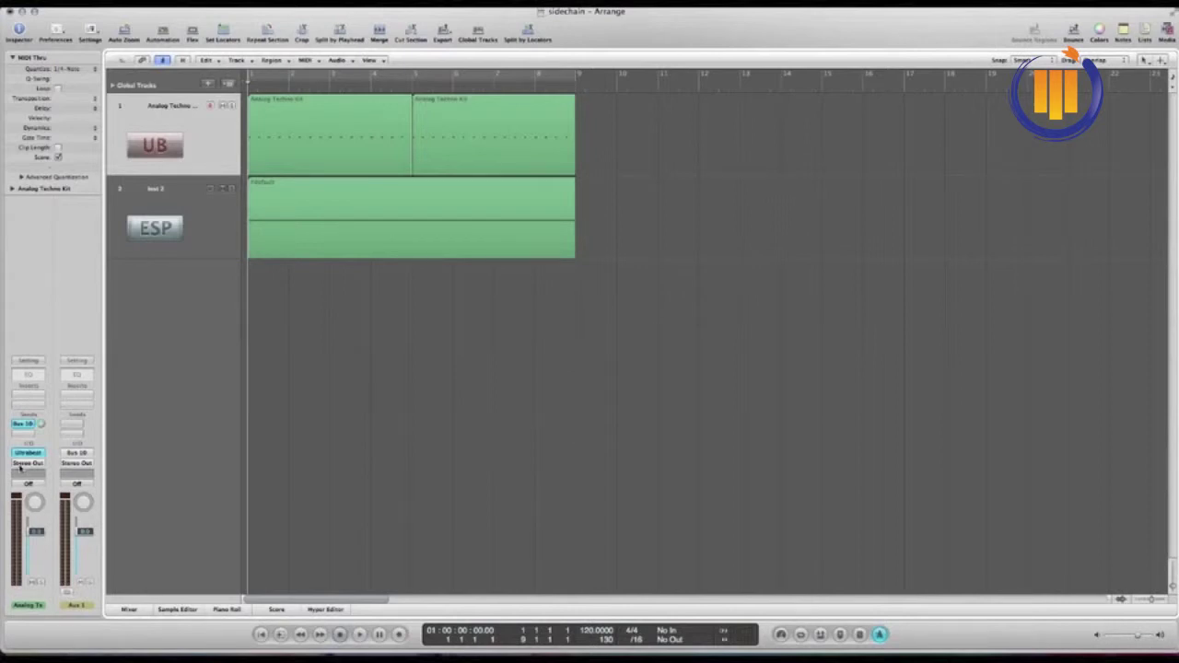
click(30, 466)
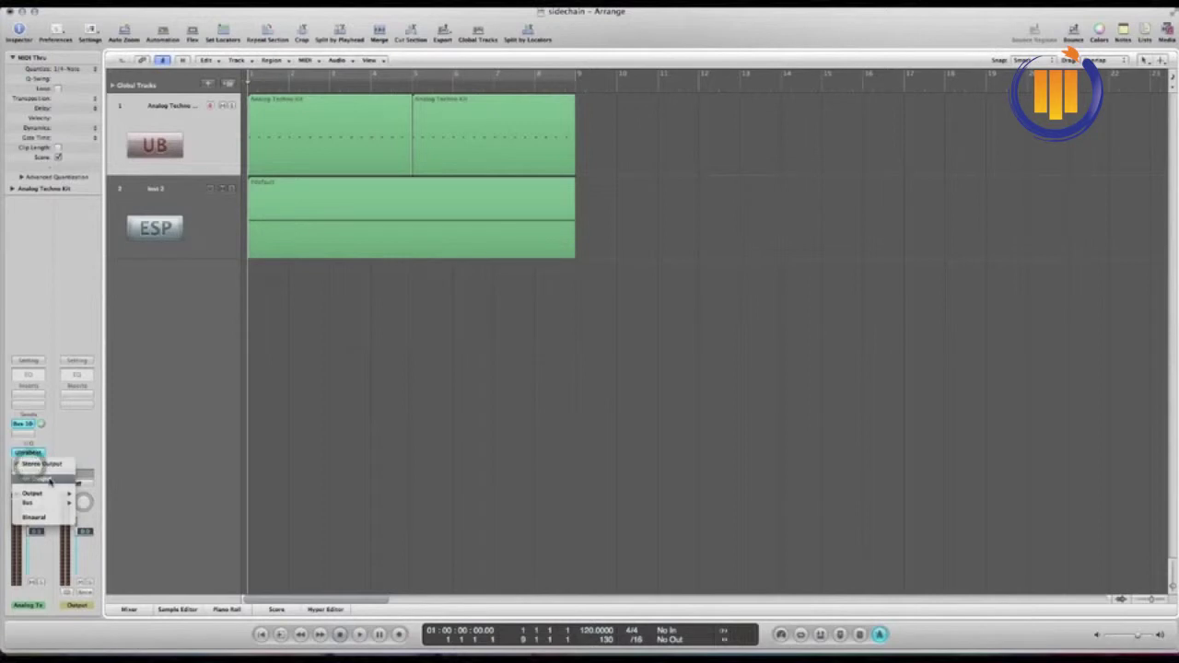
click(48, 474)
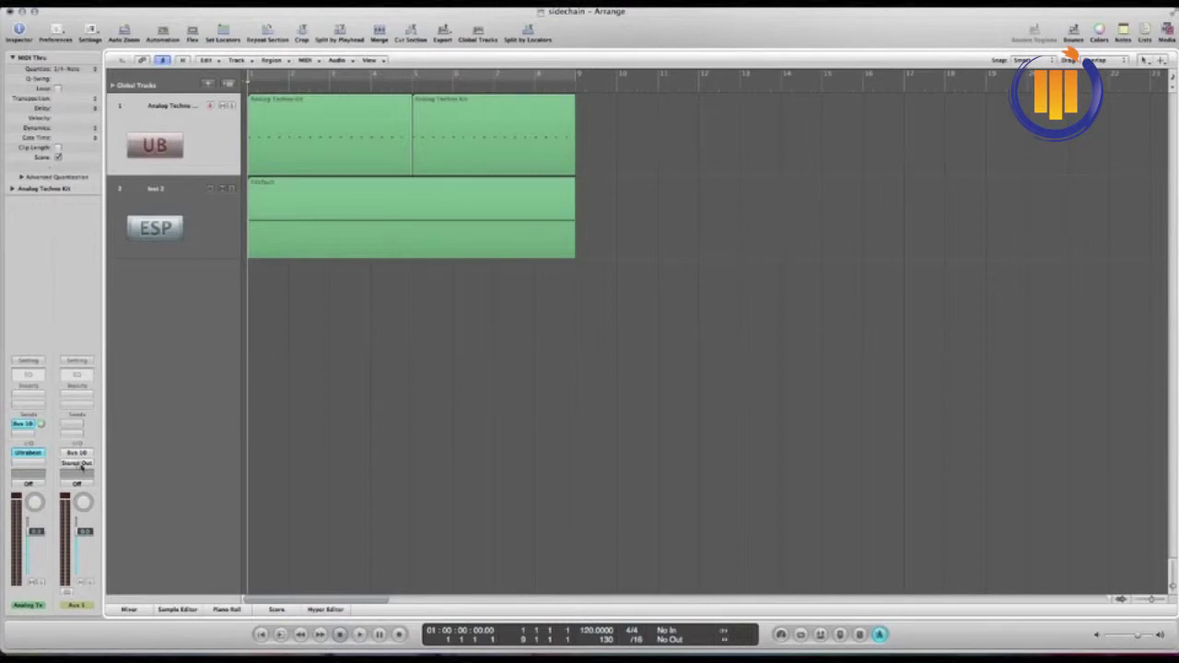
Set the Bus 10 Aux 1 channel's output to No Output and play the project
click(81, 466)
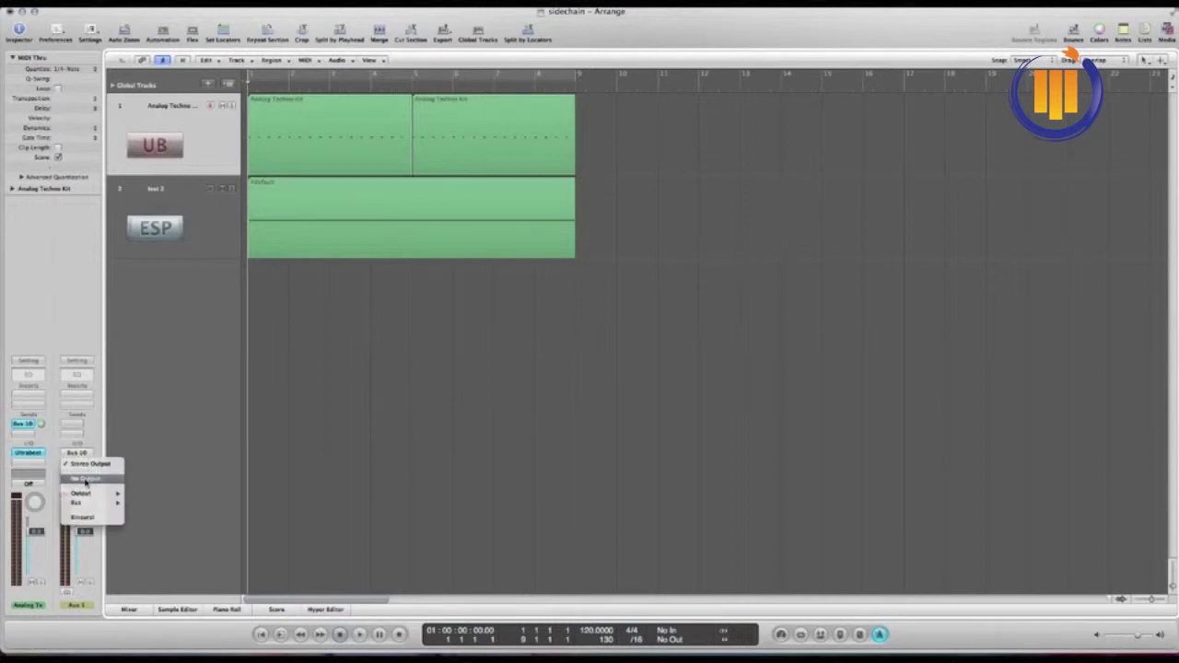
click(84, 480)
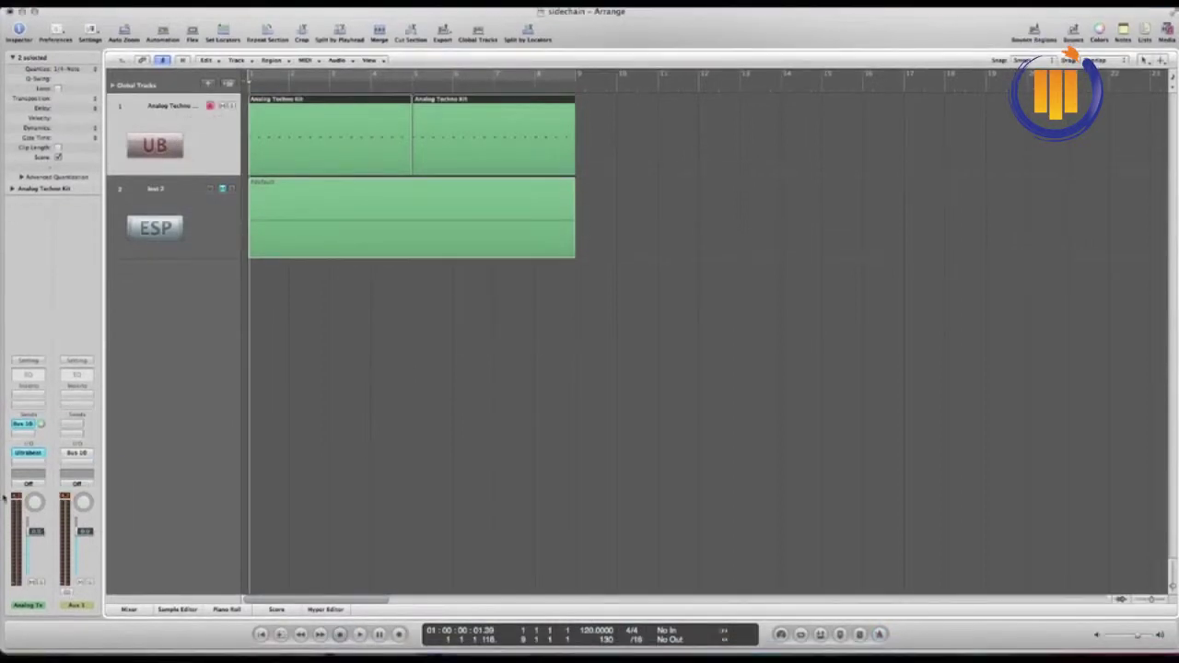
key(space)
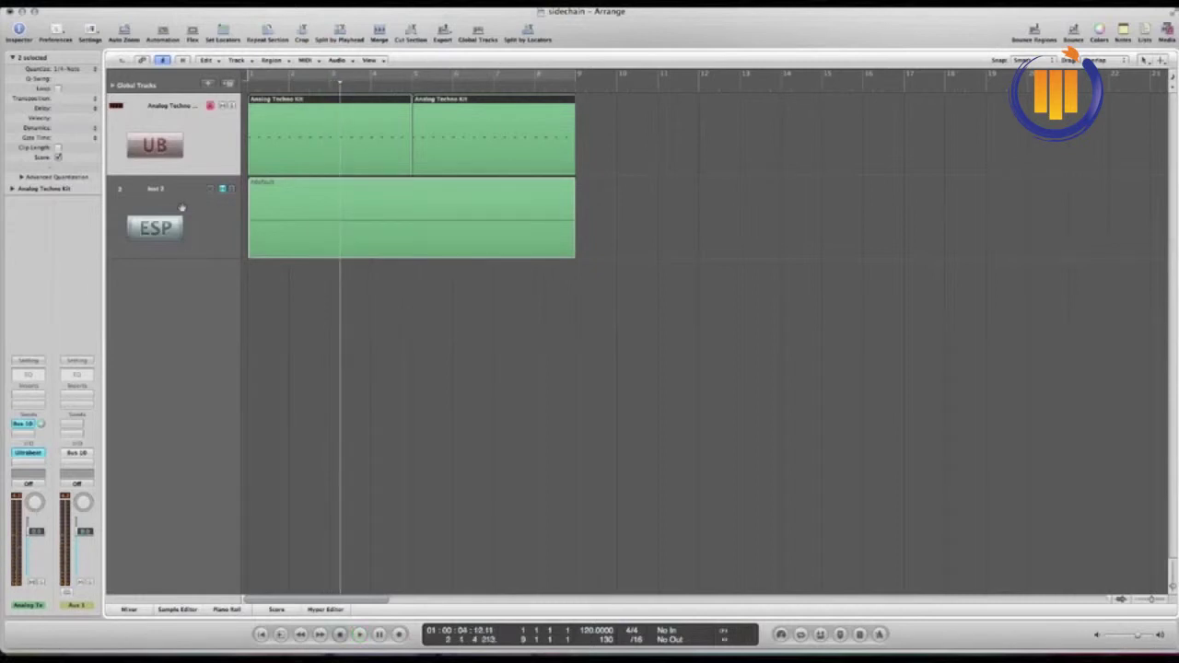
click(178, 203)
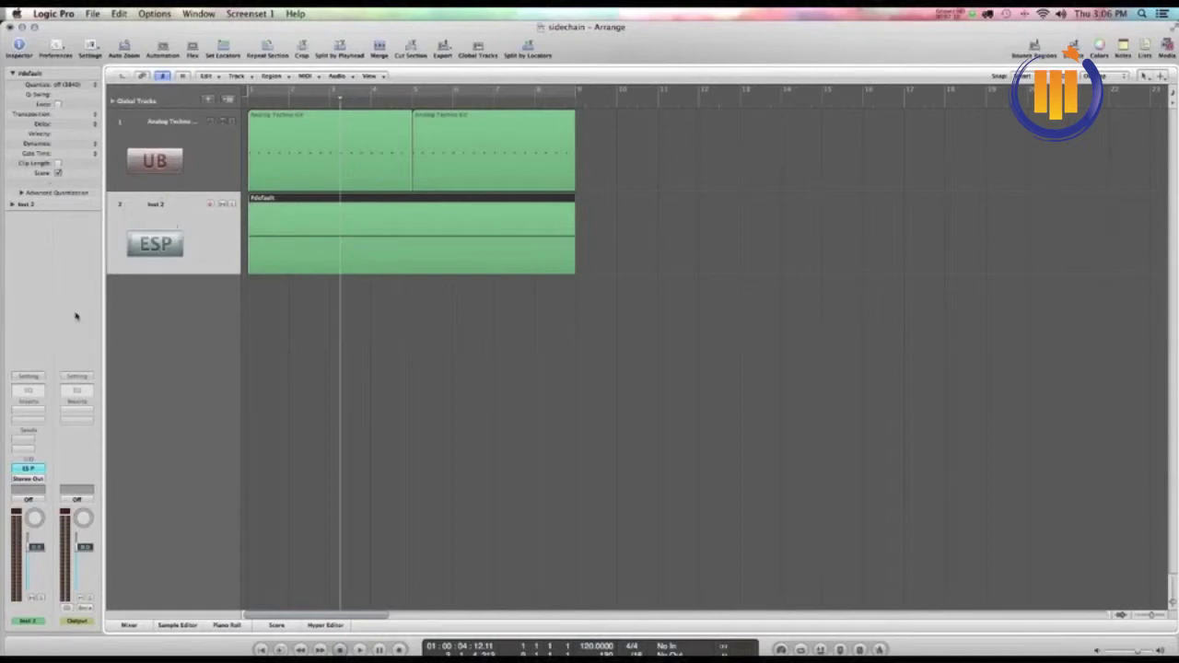
Insert a stereo Compressor on the ES P channel and set its Side Chain input to Bus 10
click(26, 403)
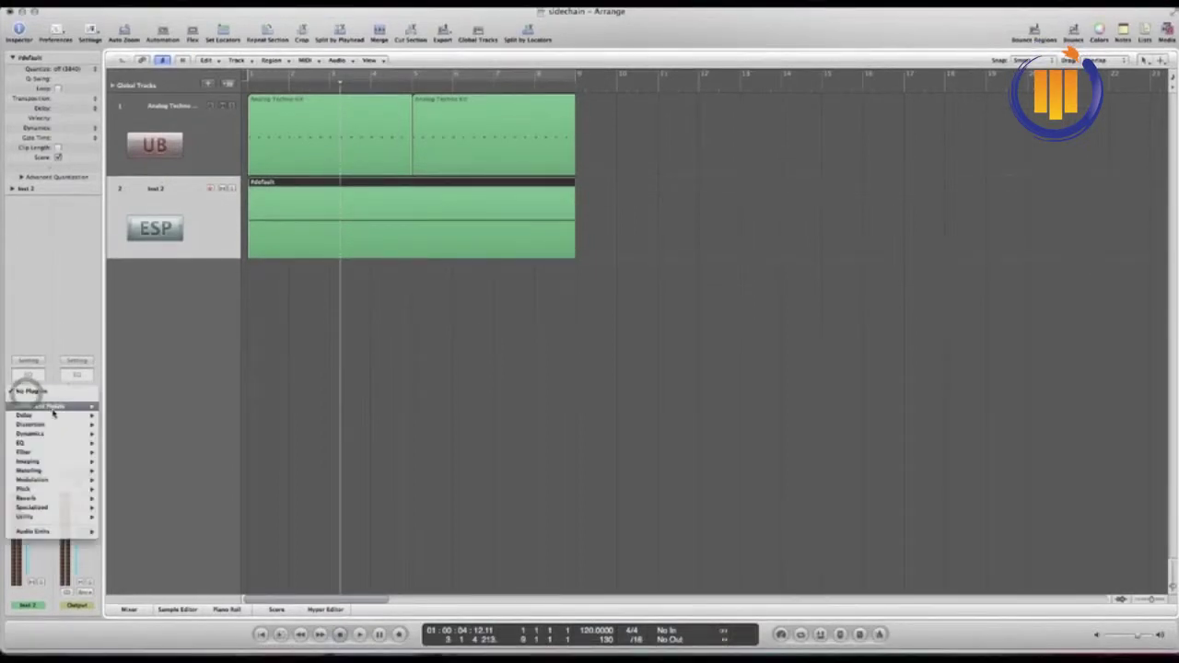
mouse_move(63, 435)
mouse_move(112, 446)
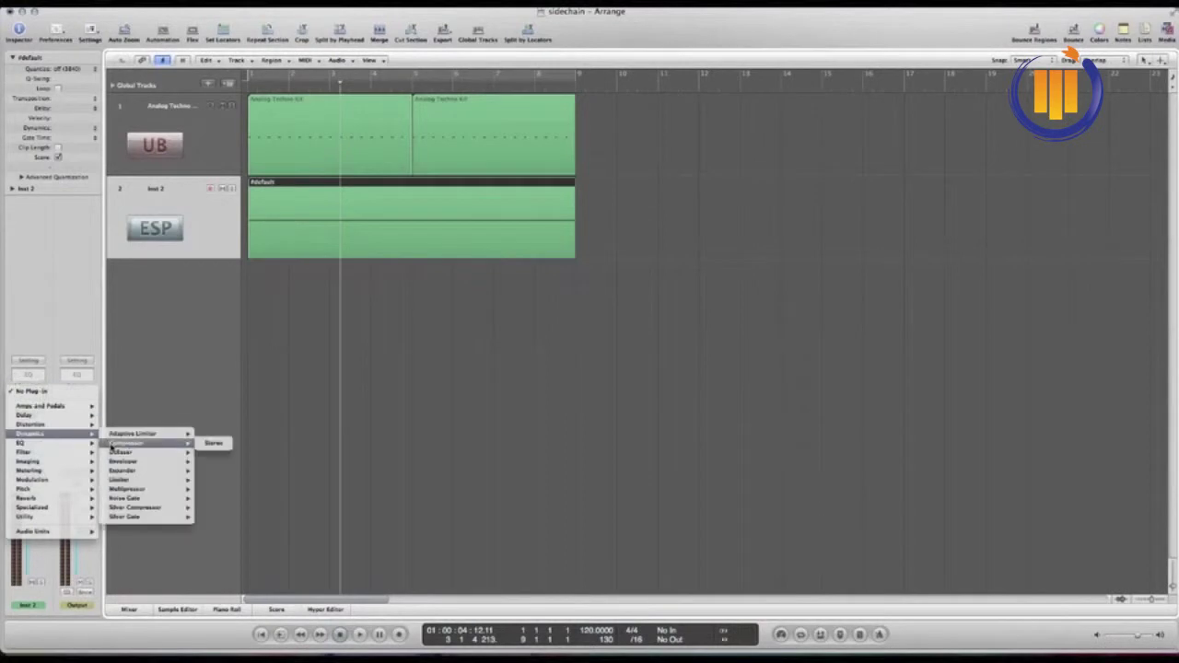
click(215, 446)
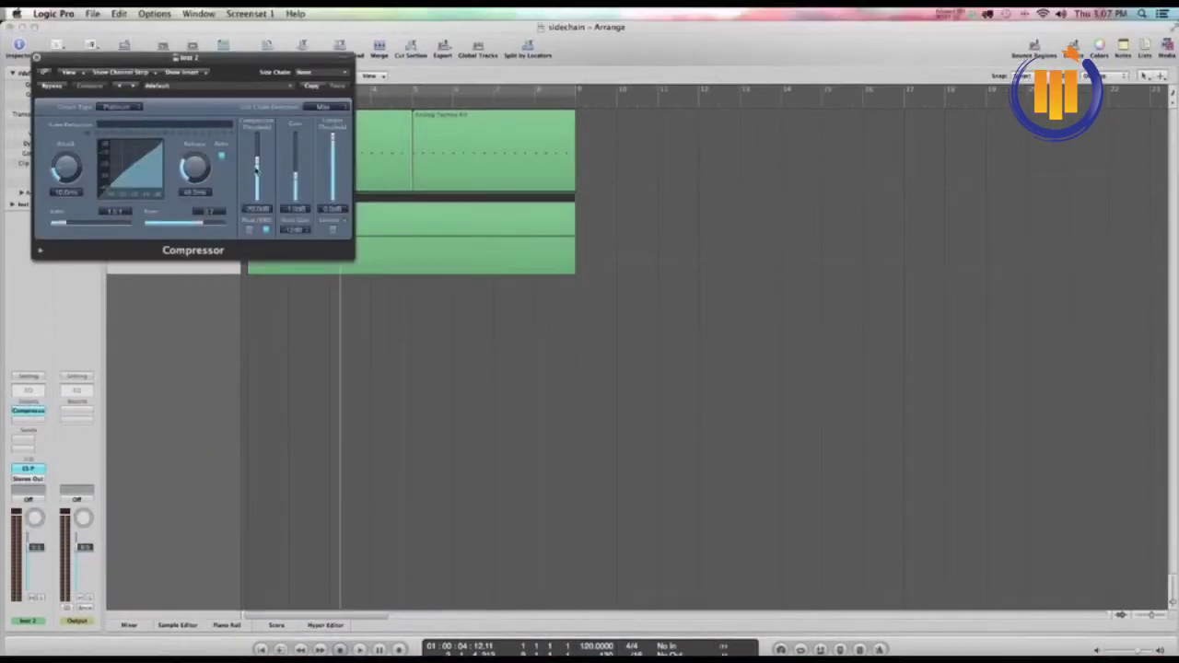
drag(358, 267, 516, 412)
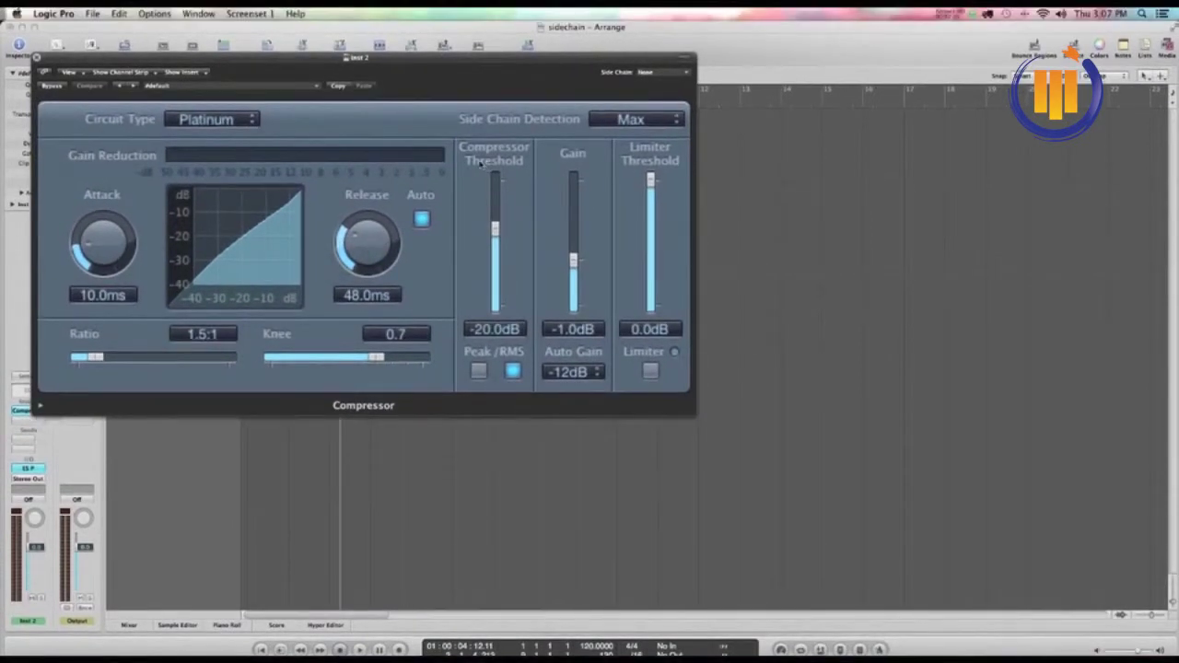
click(683, 73)
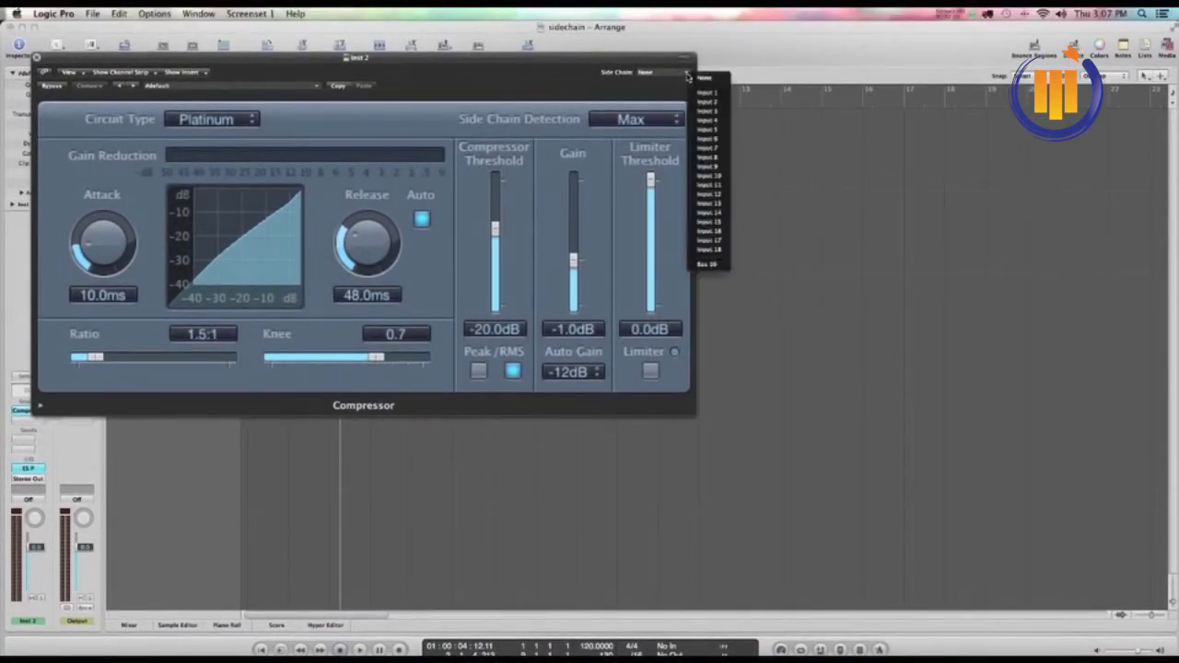
click(707, 264)
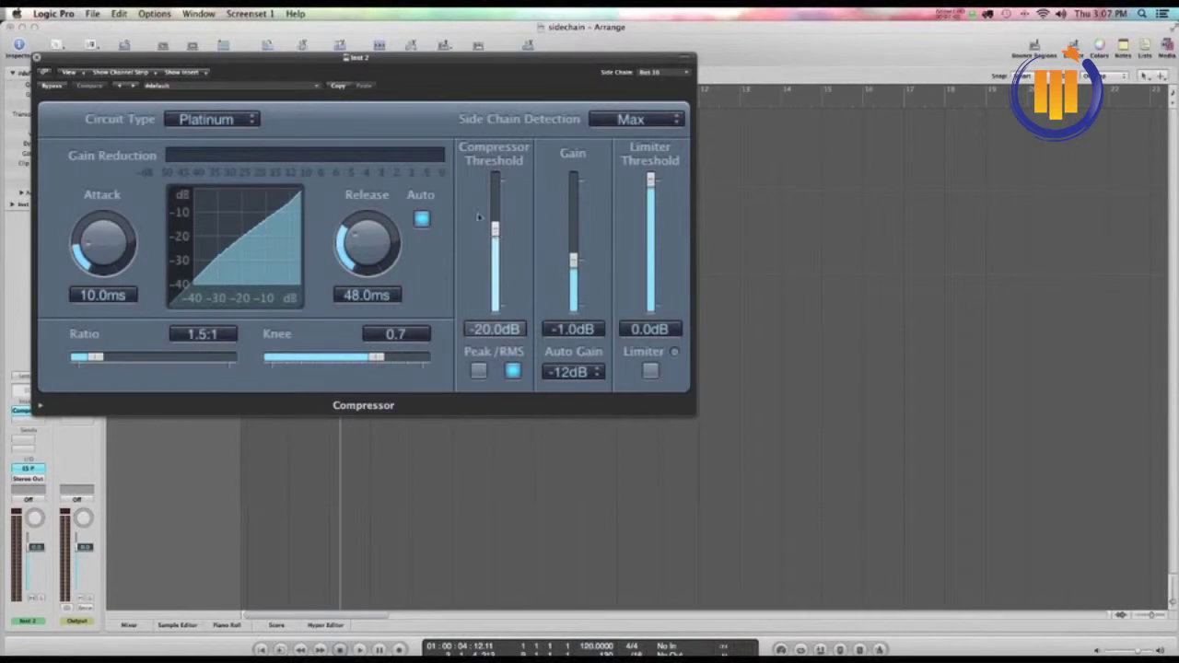
Enable Cycle, play, and set the Compressor to -25.5 dB threshold and 3.9:1 ratio
drag(401, 65, 767, 89)
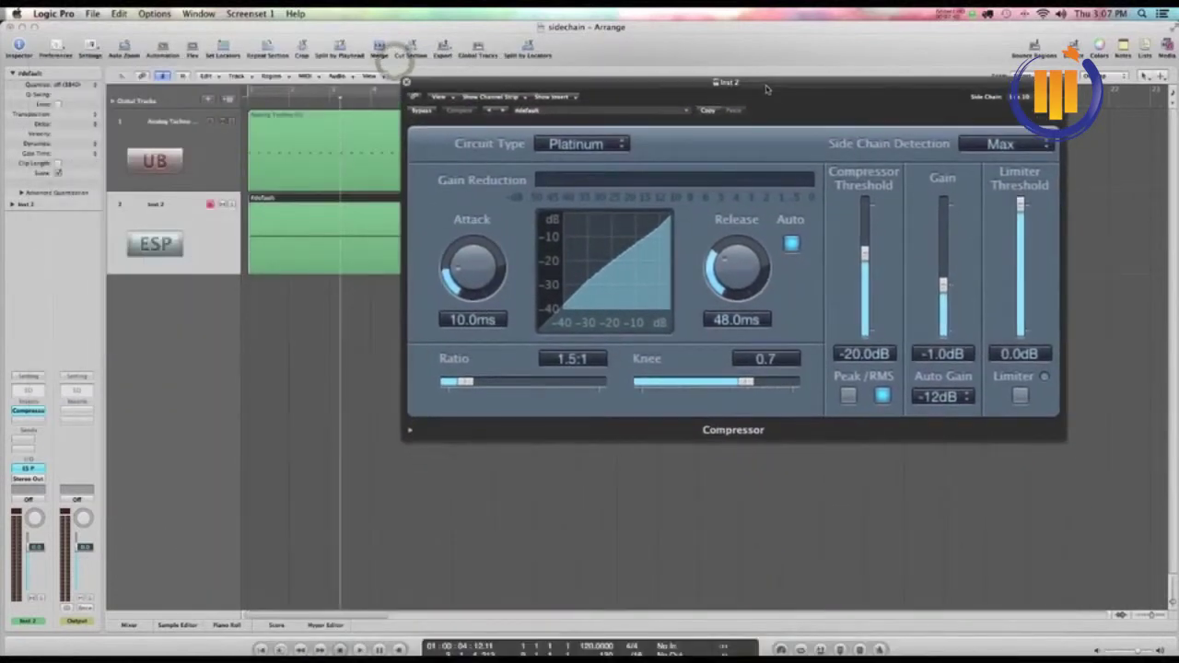
key(c)
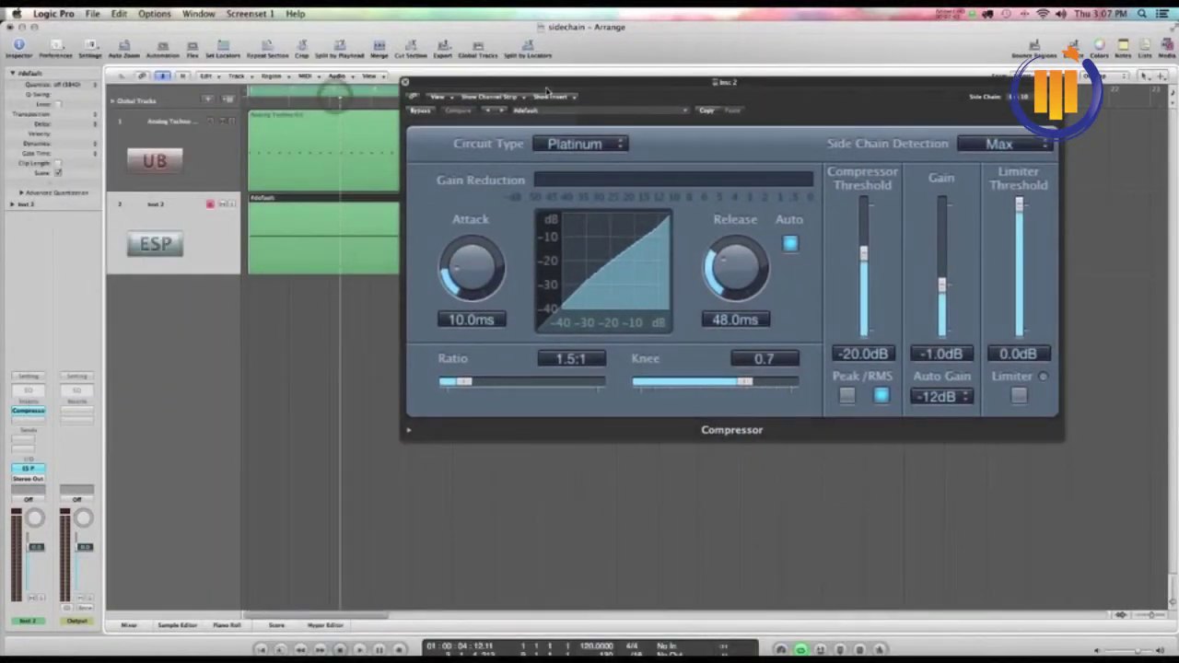
drag(546, 91, 375, 173)
key(space)
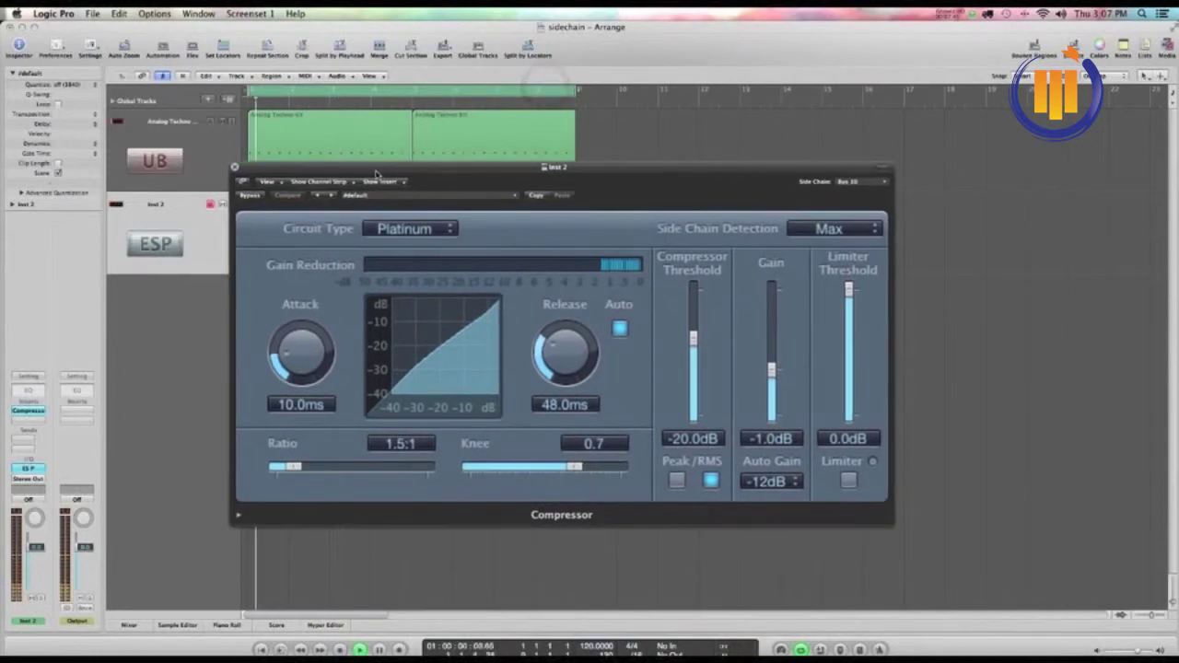
drag(693, 338, 692, 346)
drag(293, 460, 337, 451)
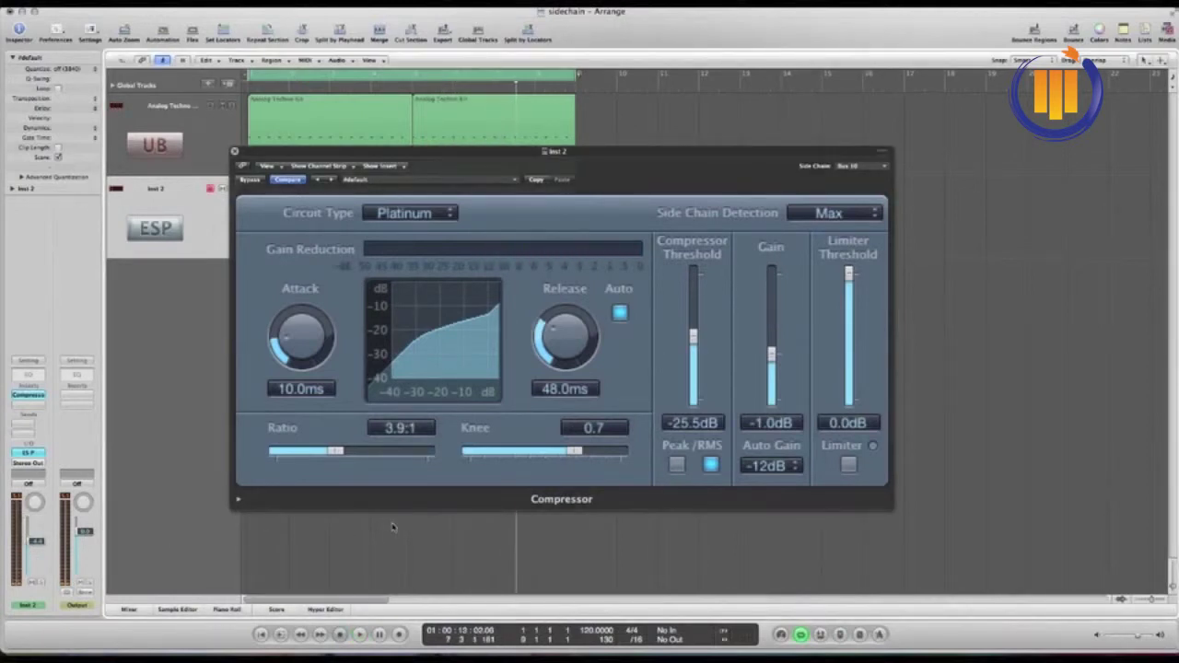
Close the Compressor, check the drum track's Bus 10 send and output, then reselect Inst 2
key(super+w)
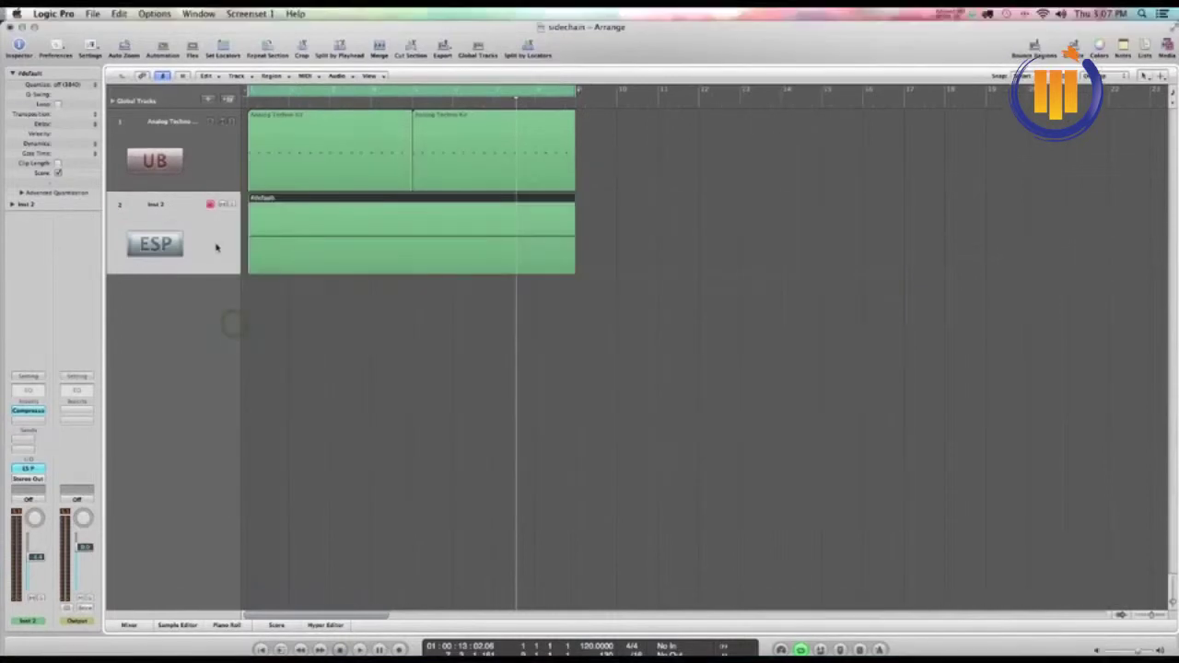
click(226, 151)
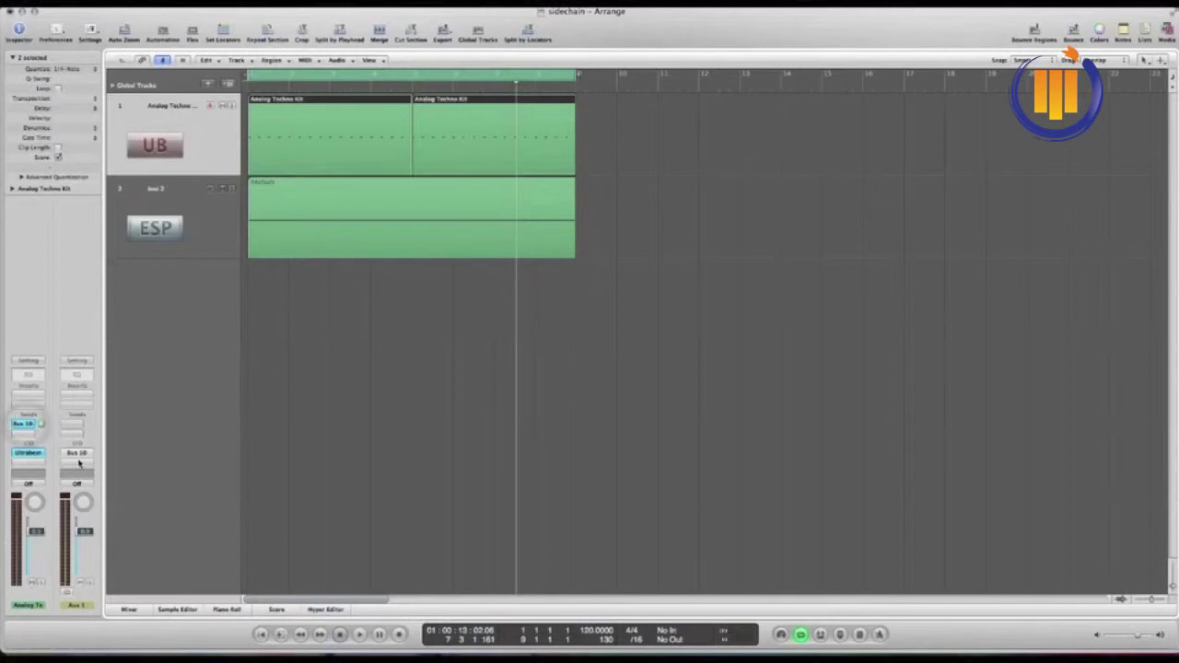
click(174, 218)
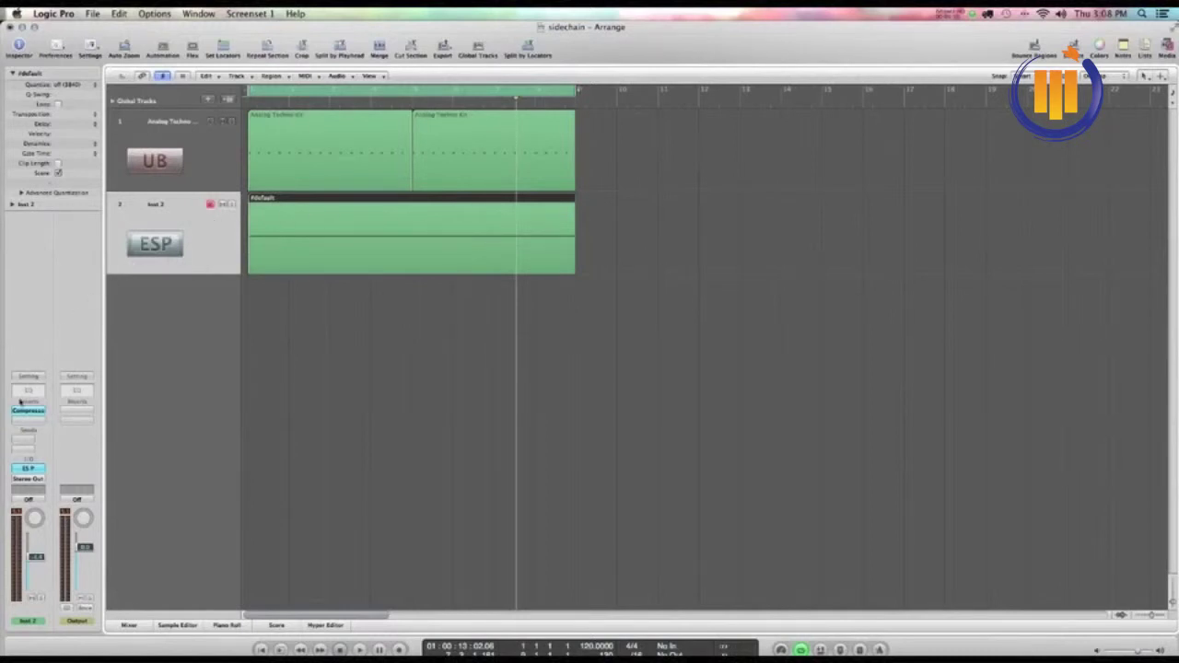
Reopen the ES P window on Inst 2 and lower its filter Frequency slightly during playback
click(22, 454)
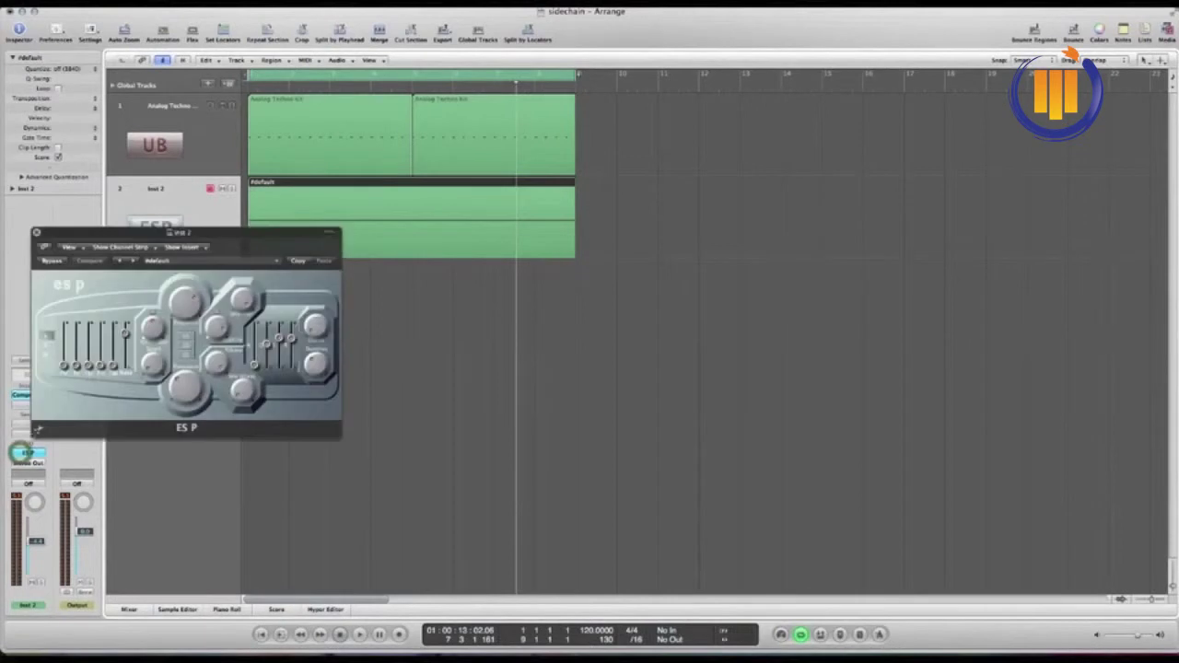
drag(337, 432, 549, 543)
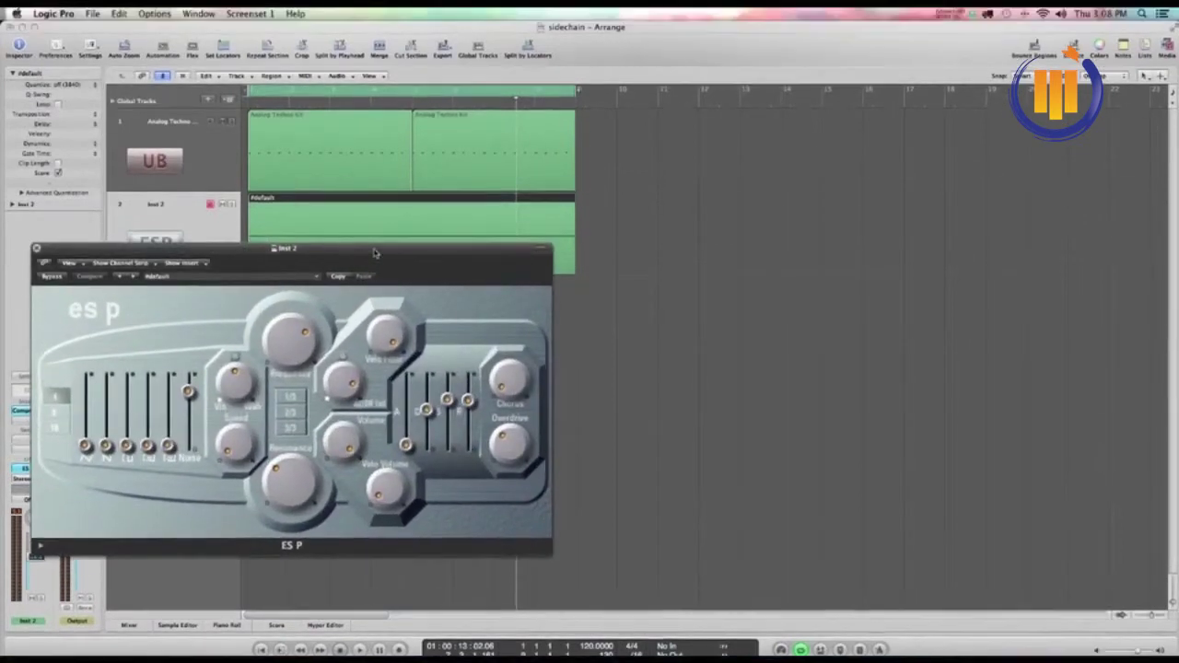
drag(374, 252, 634, 84)
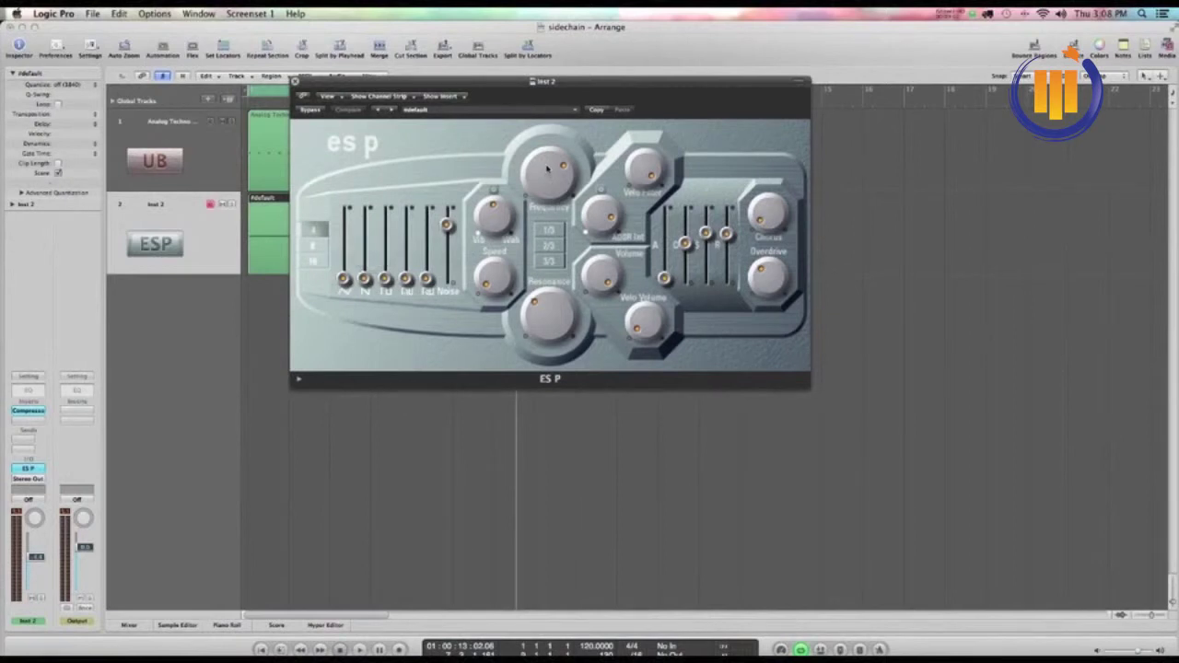
key(space)
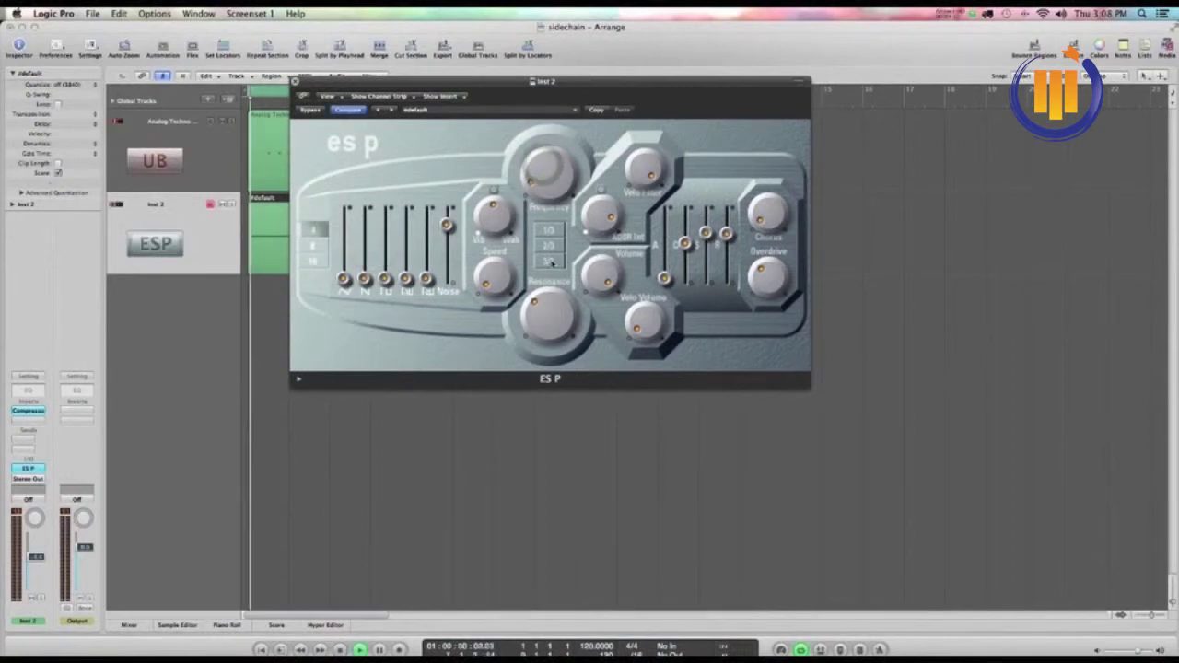
drag(544, 170, 531, 216)
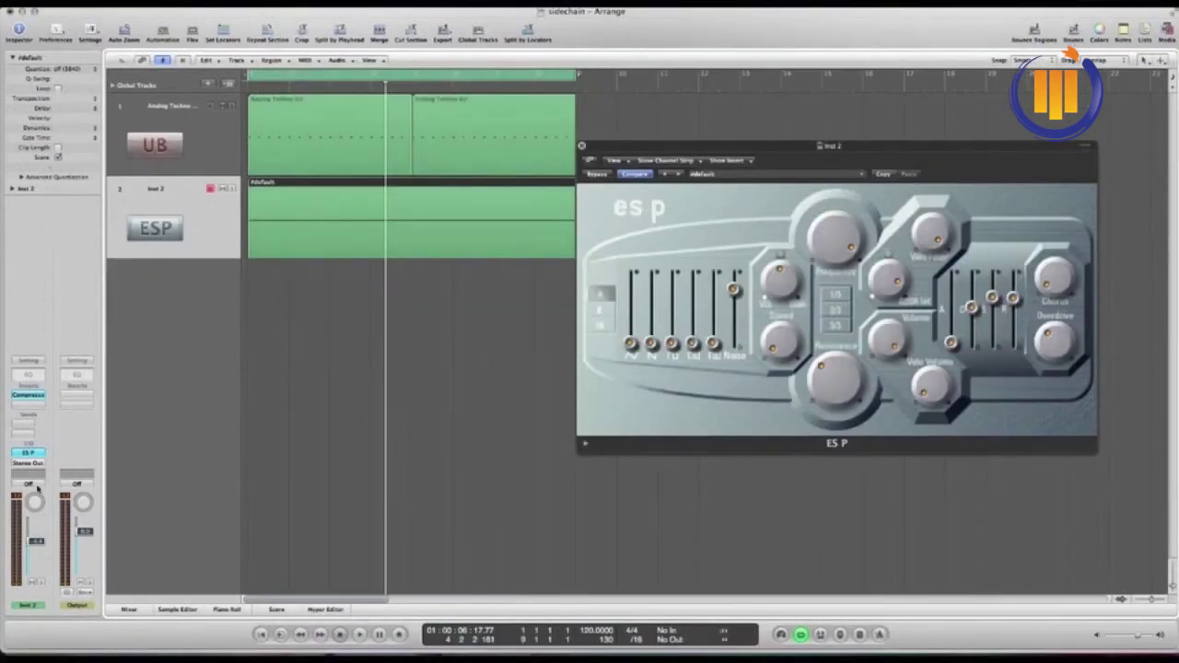
click(37, 490)
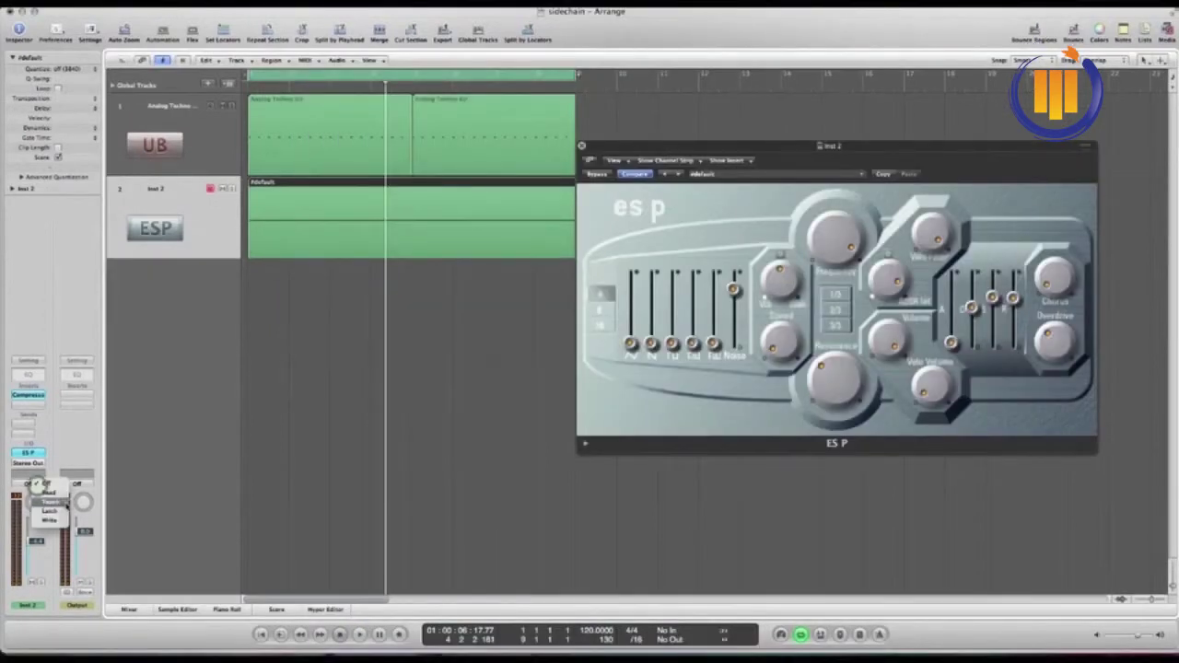
Put Inst 2 in Latch mode, show its ES P Cutoff lane and lower it to about 3.149%
click(53, 511)
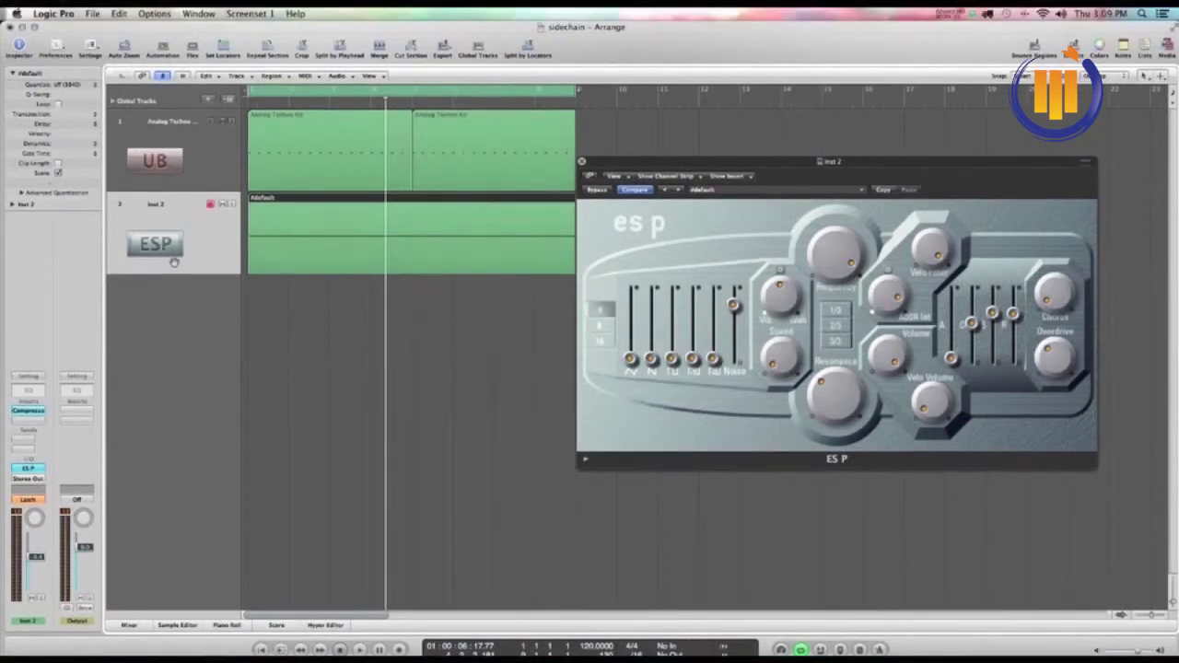
key(a)
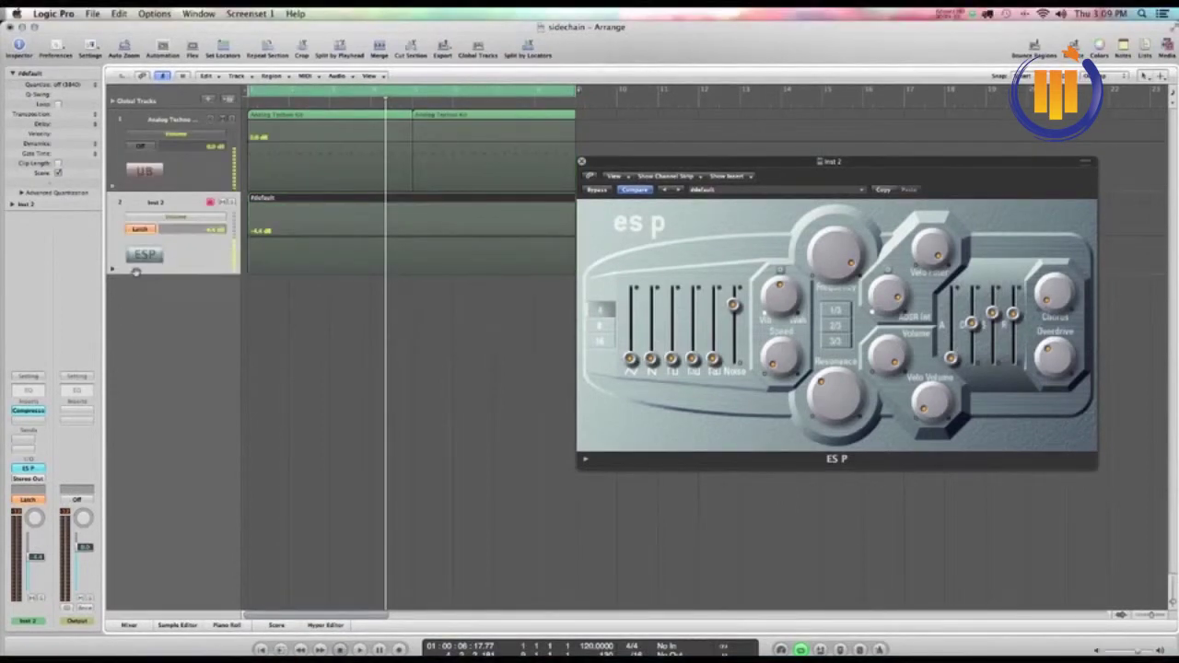
click(184, 219)
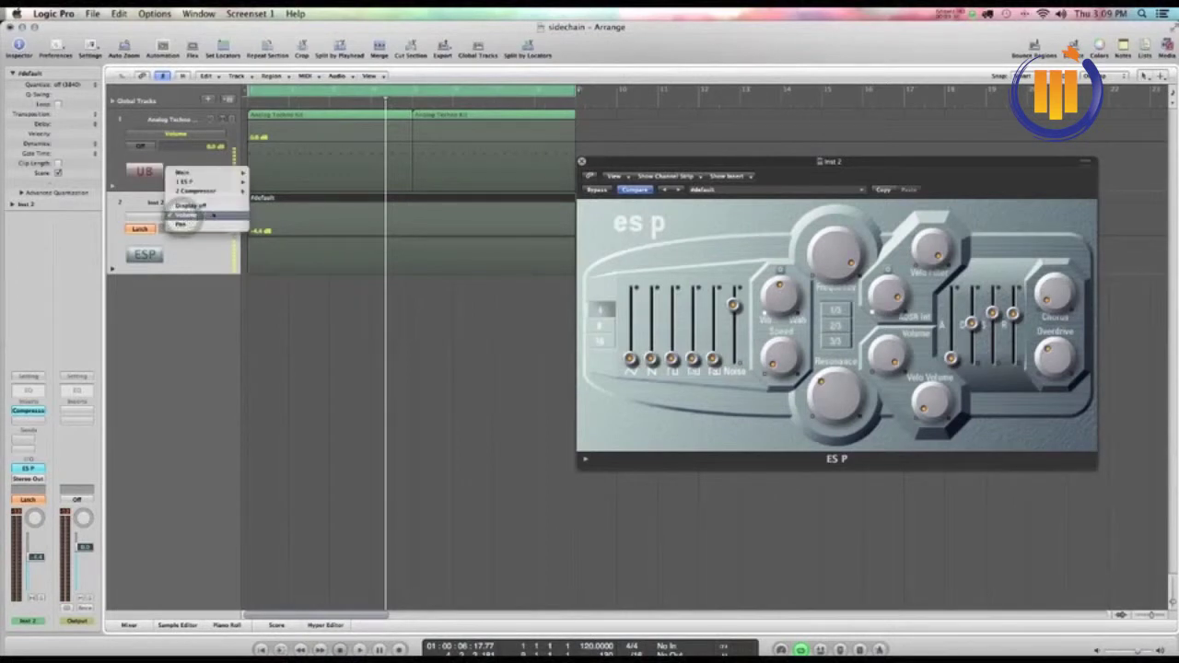
mouse_move(232, 184)
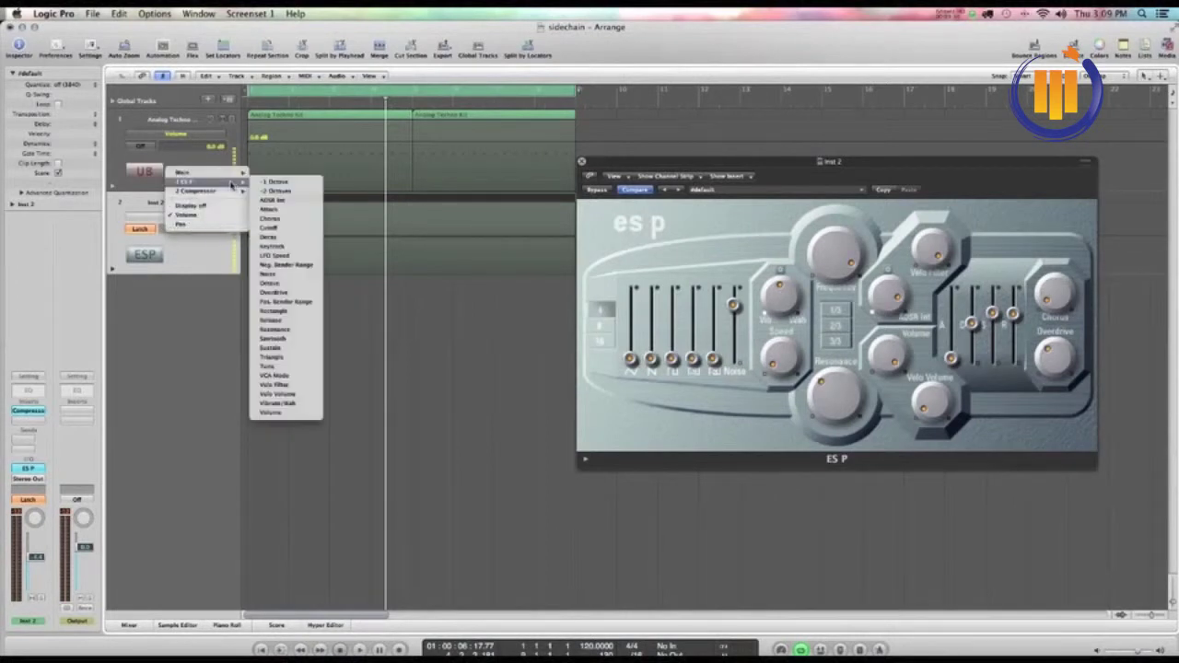
click(284, 229)
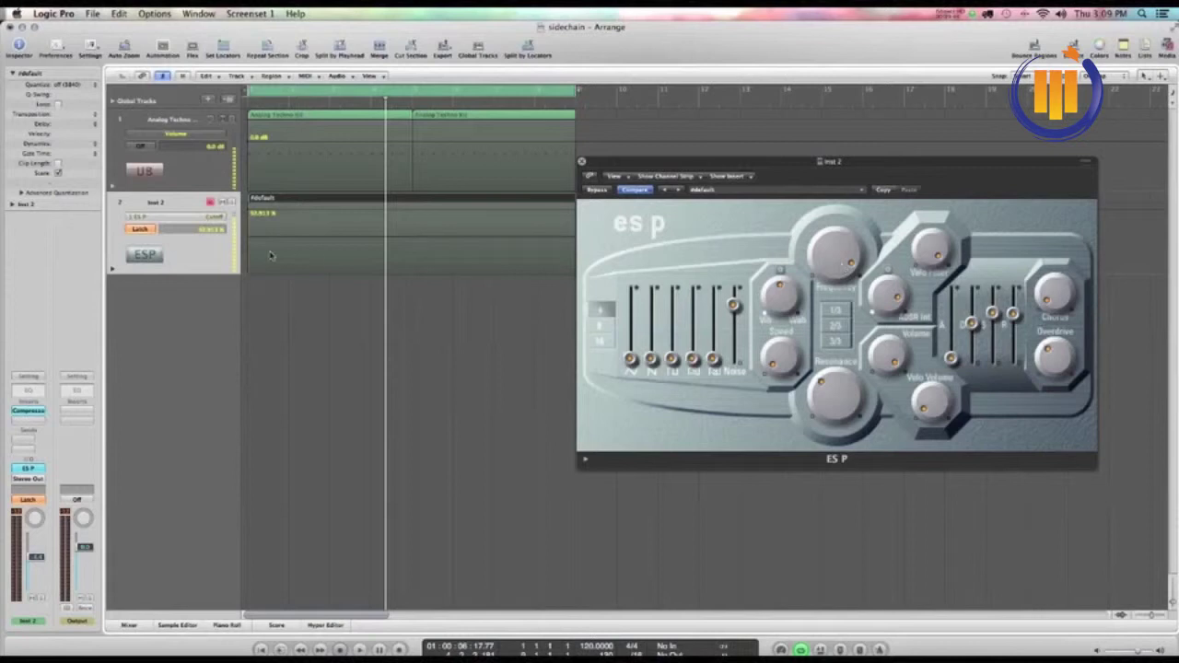
drag(267, 240, 269, 277)
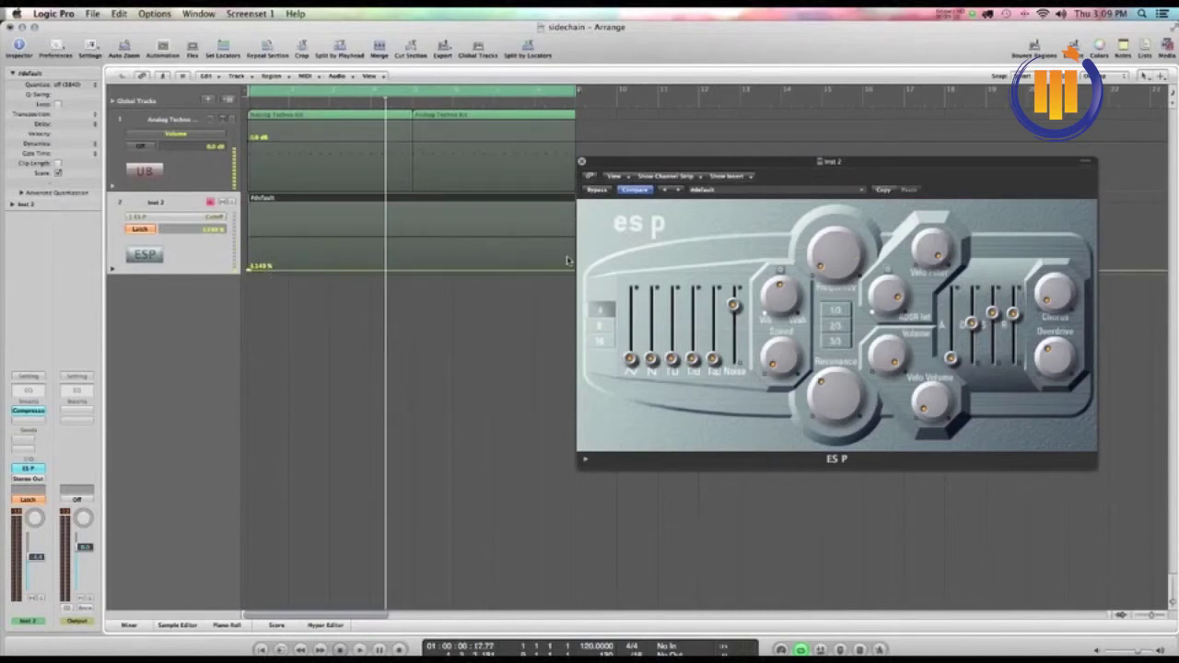
Raise the Cutoff line's end point and adjust its start so the automation ramps upward
drag(571, 273, 569, 211)
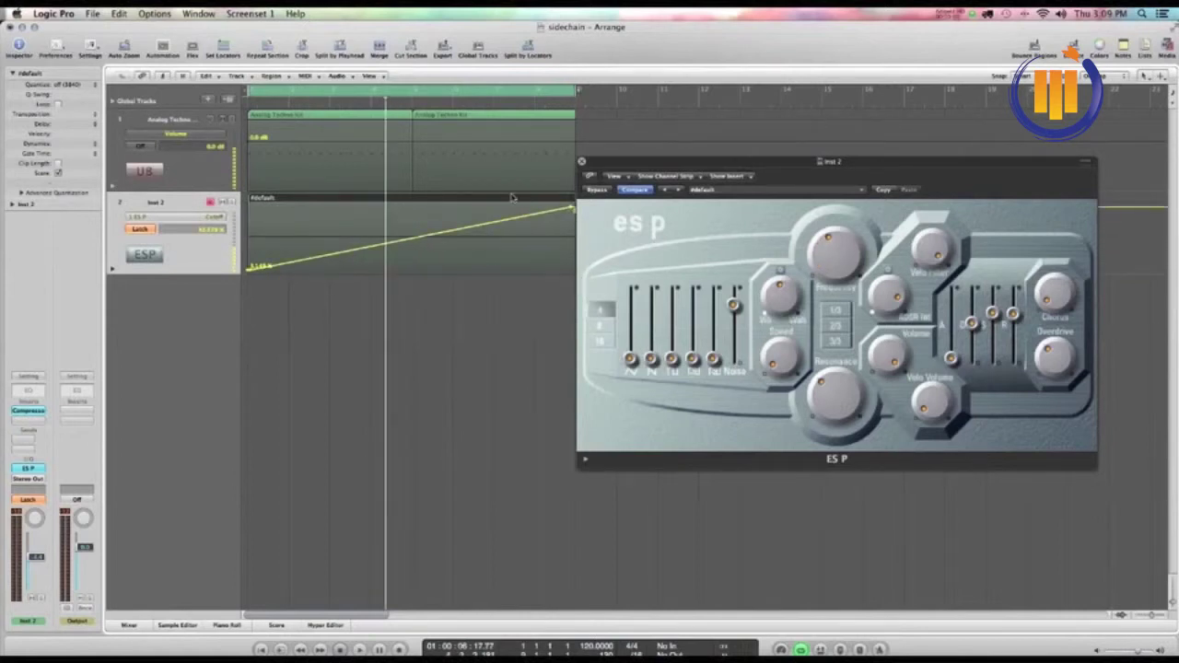
drag(700, 162, 732, 138)
drag(248, 268, 250, 249)
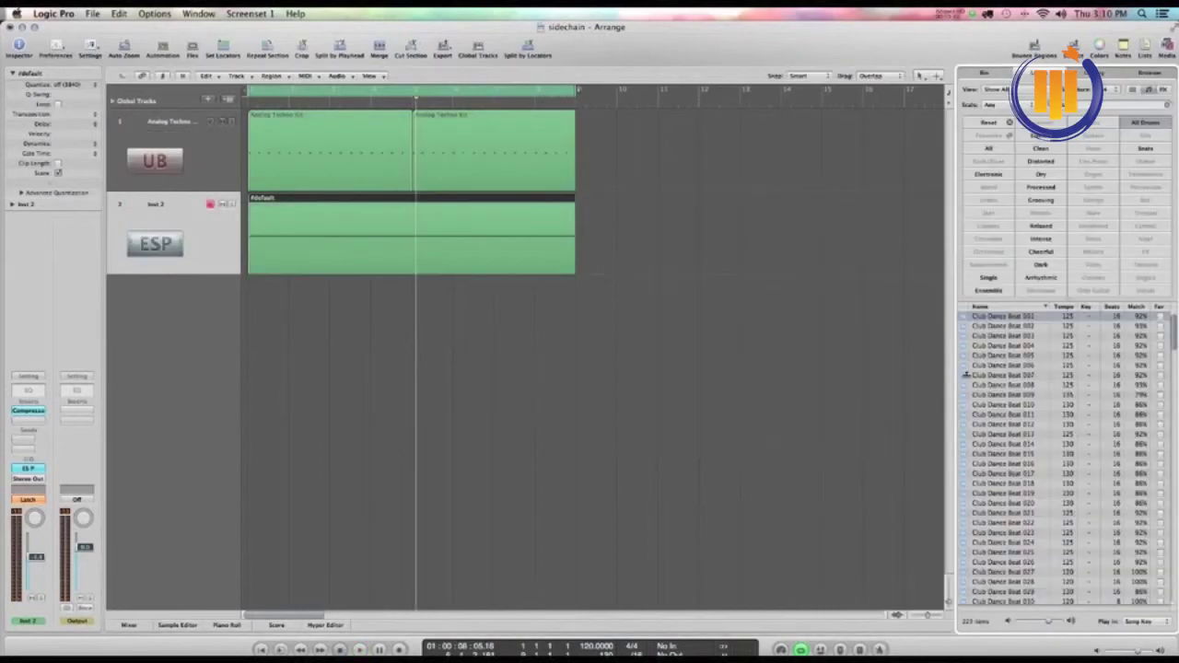
scroll(1001, 387, down, 8)
Add Club Dance Beat 035 on a new third track, play from the start, then select Inst 2
drag(1000, 391, 439, 341)
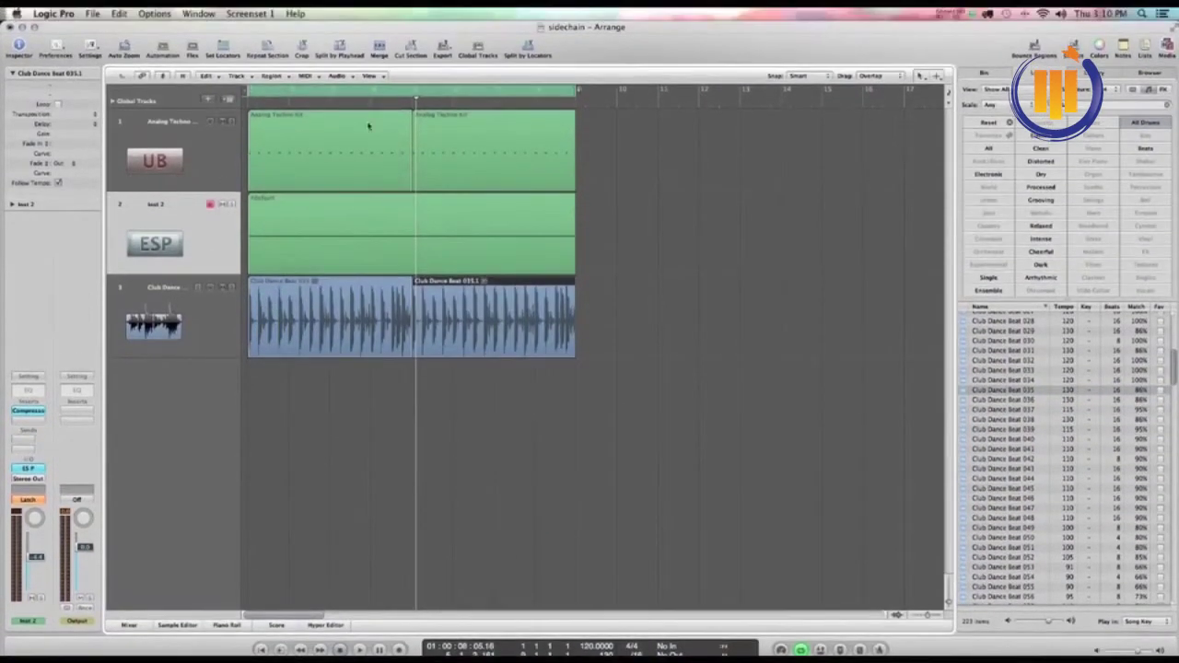
key(Return)
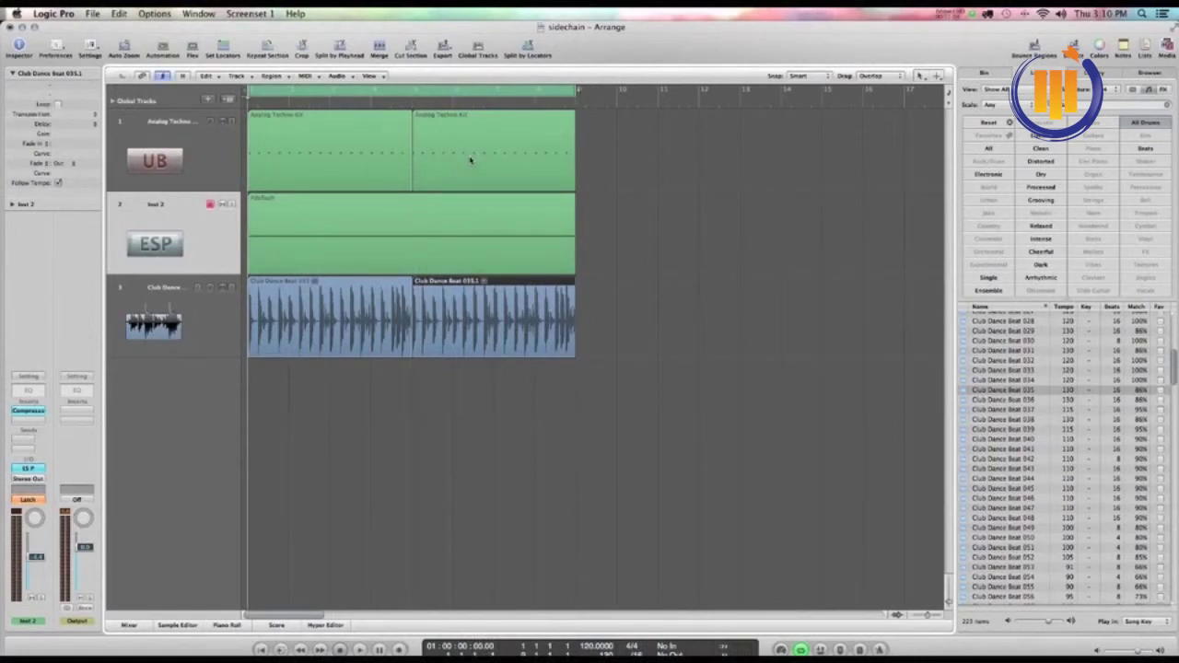
key(space)
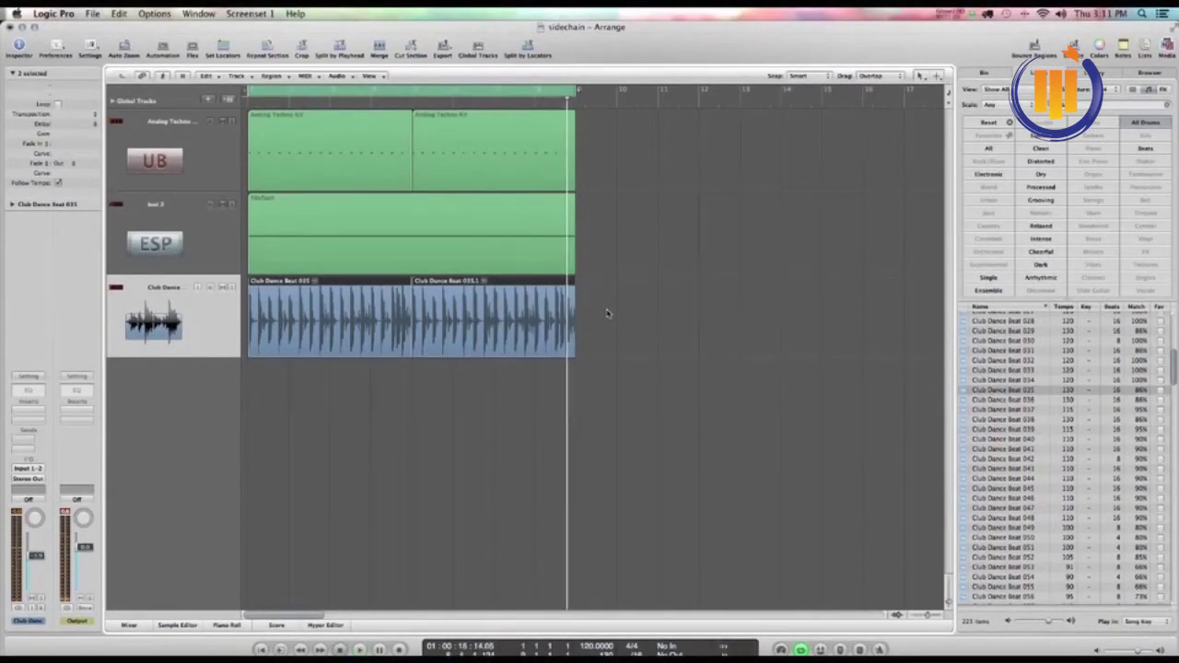
click(191, 235)
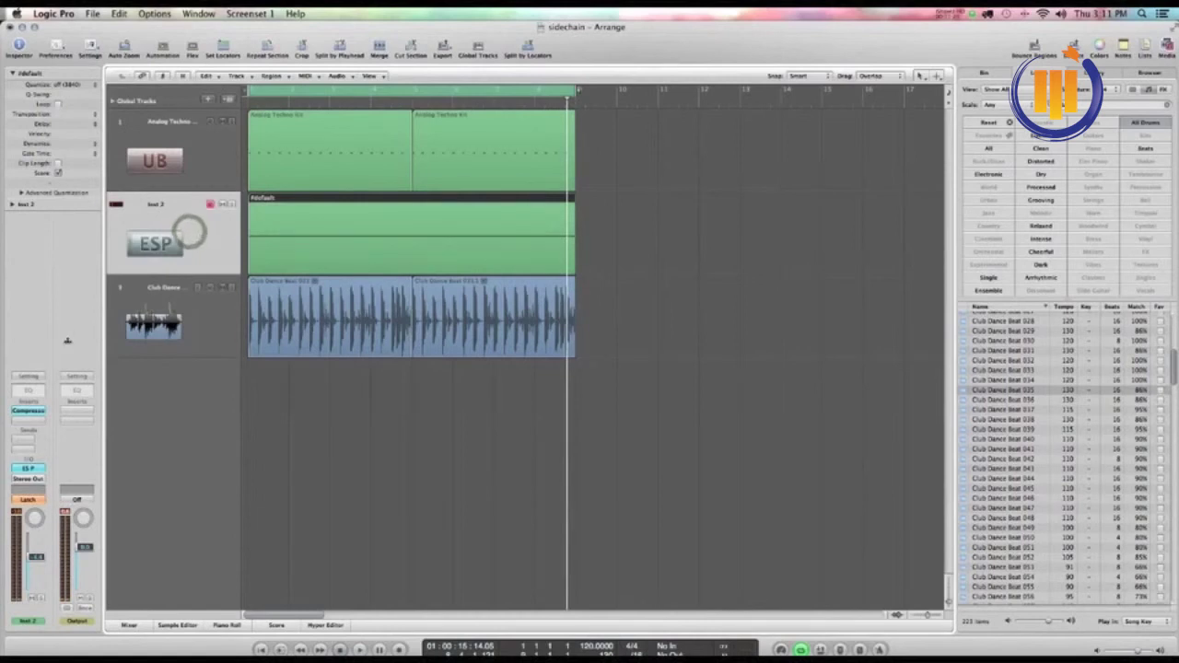